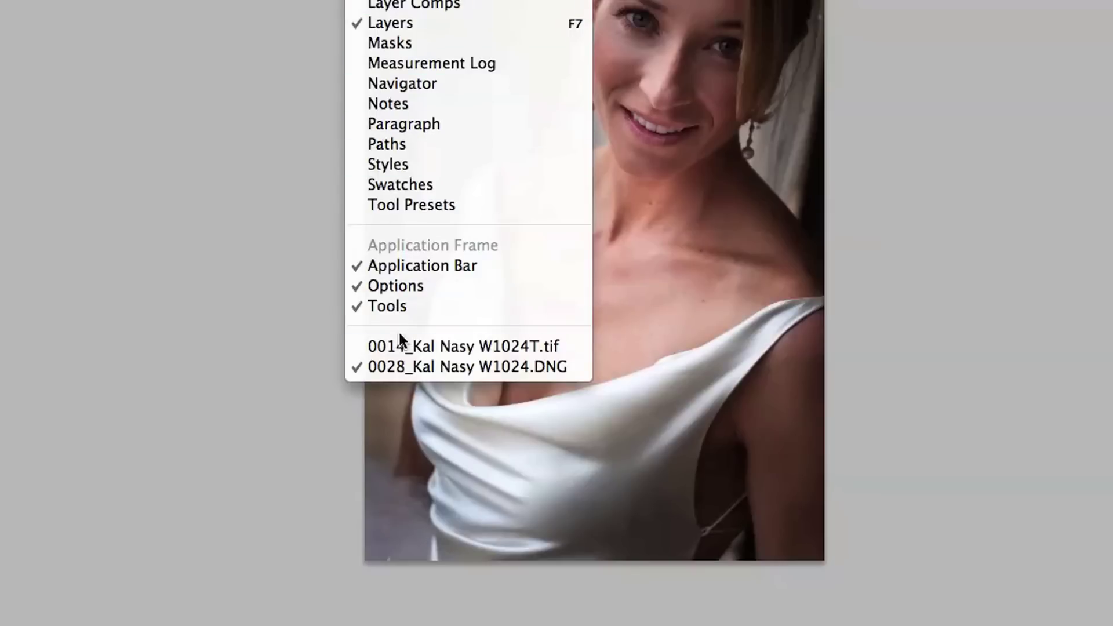
pyautogui.click(452, 417)
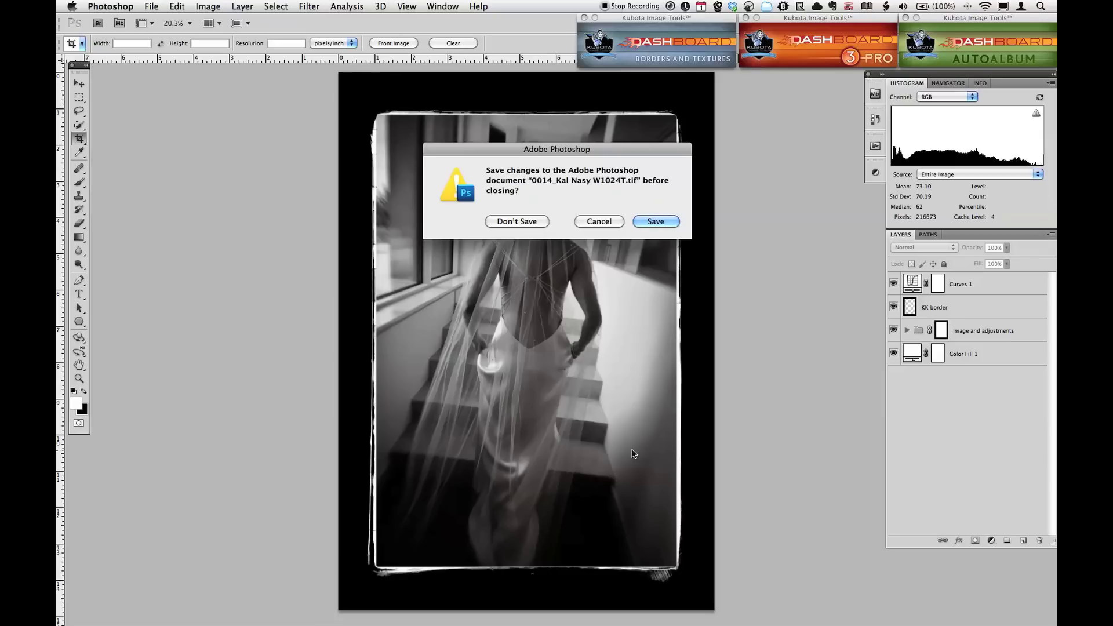
pyautogui.press('Return')
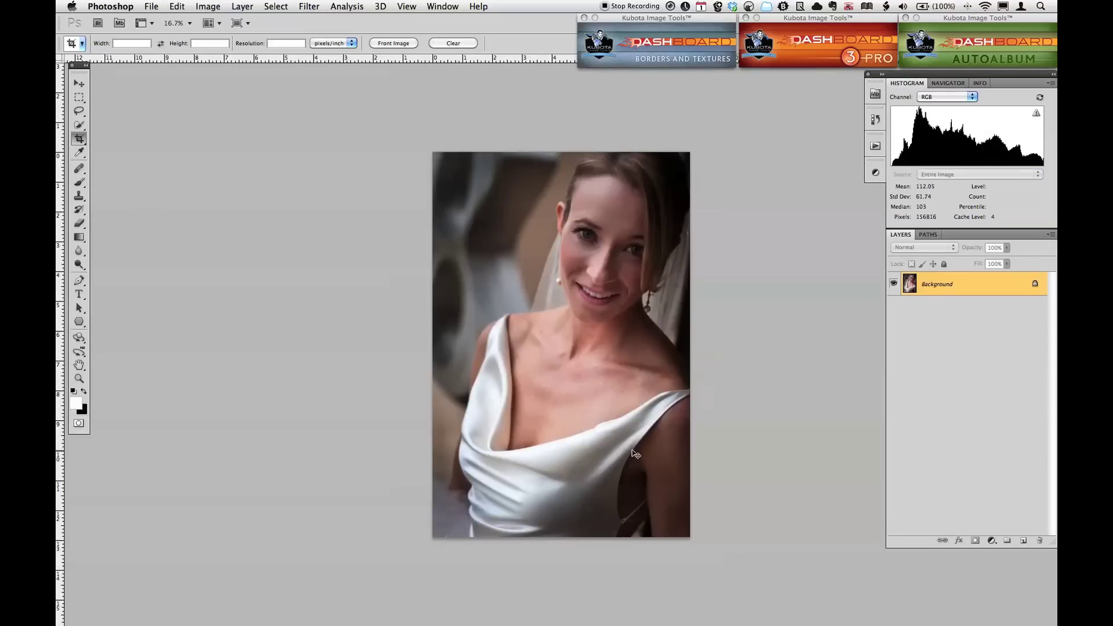
pyautogui.press('super+Tab')
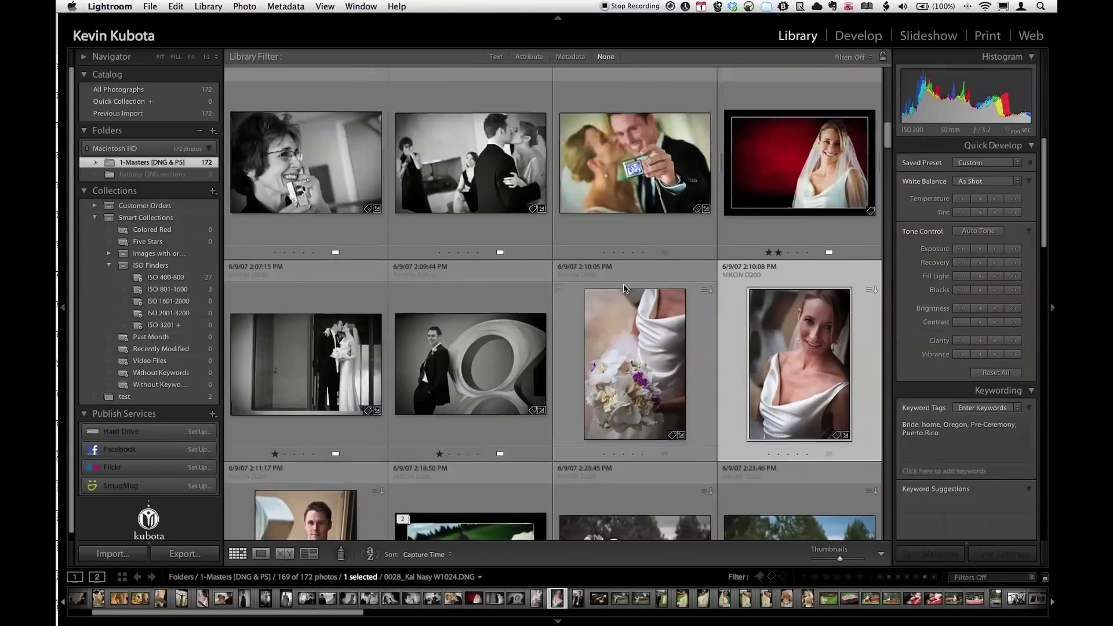
# Collapse the bordered veil photo's stack so the tinted copy is hidden beneath it.
pyautogui.scroll(10, 626, 284)
pyautogui.click(510, 203)
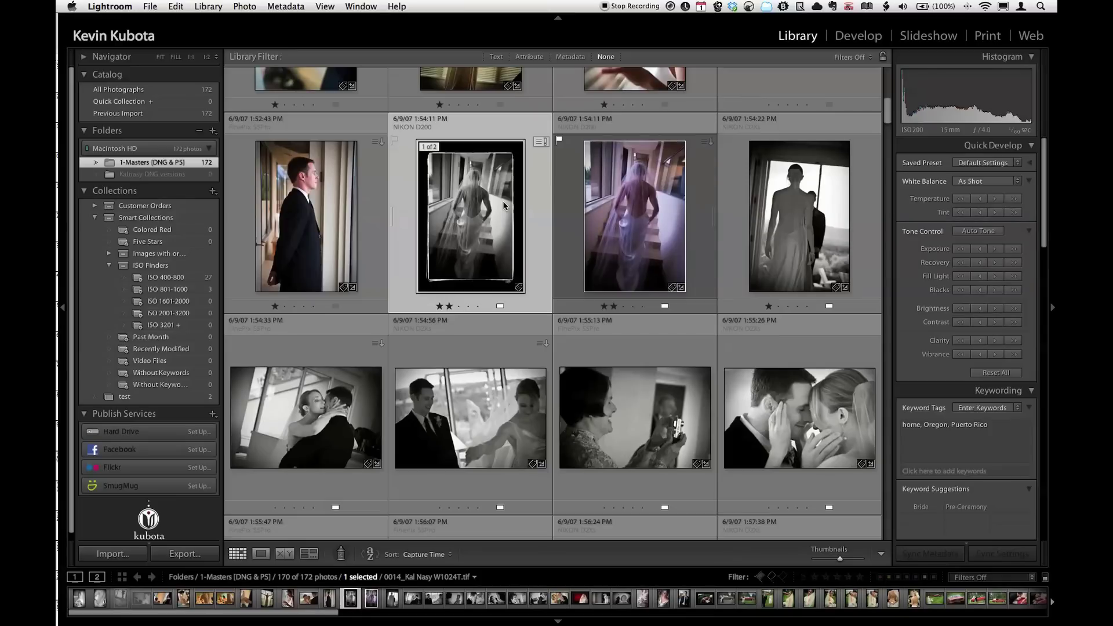
pyautogui.press('s')
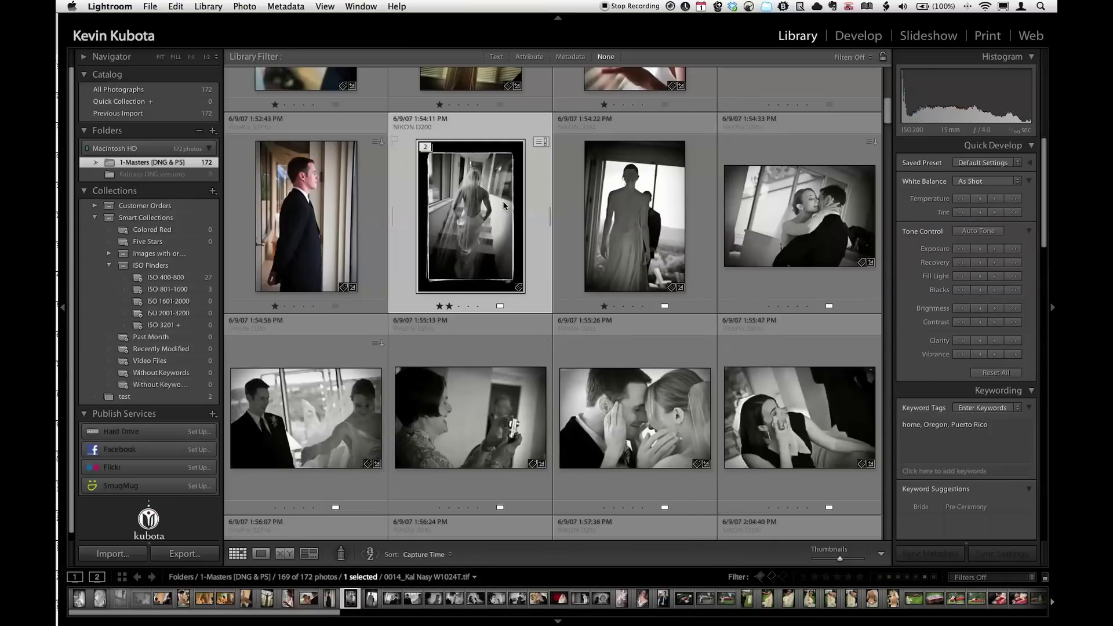
pyautogui.press('s')
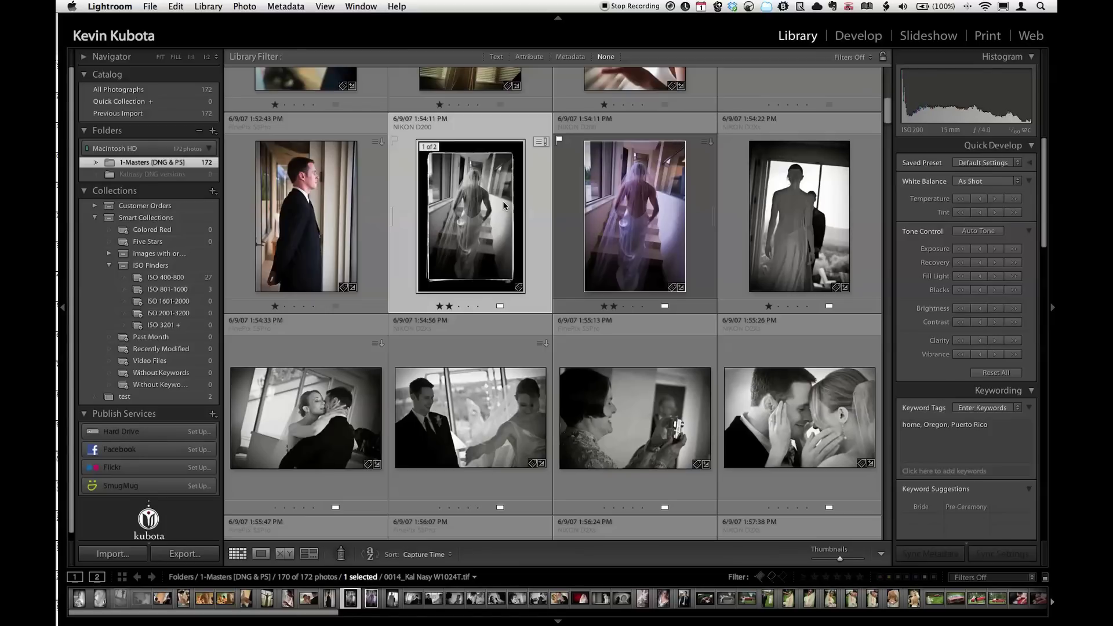
pyautogui.press('s')
pyautogui.press('s')
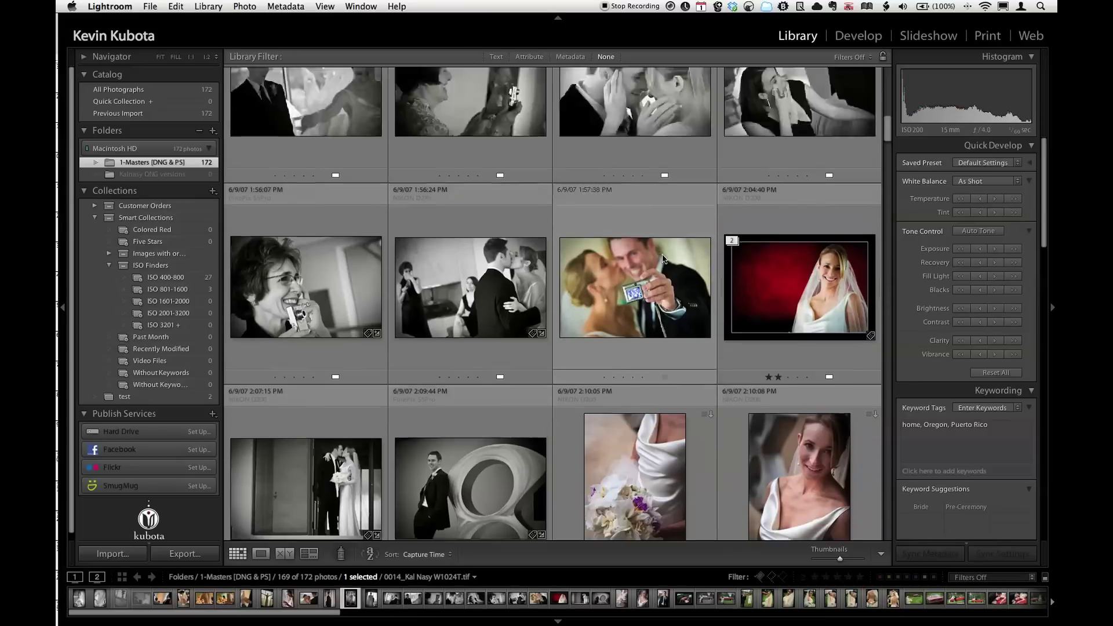
# Select every photo in the Library grid with Cmd+A.
pyautogui.scroll(5, 662, 254)
pyautogui.scroll(2, 664, 259)
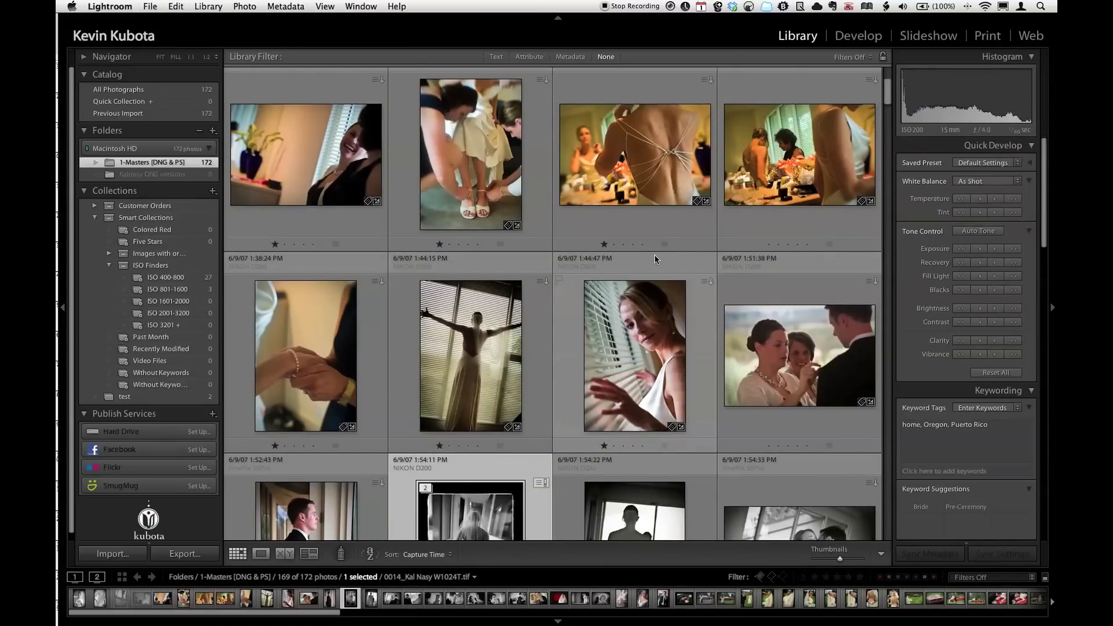
pyautogui.press('super+a')
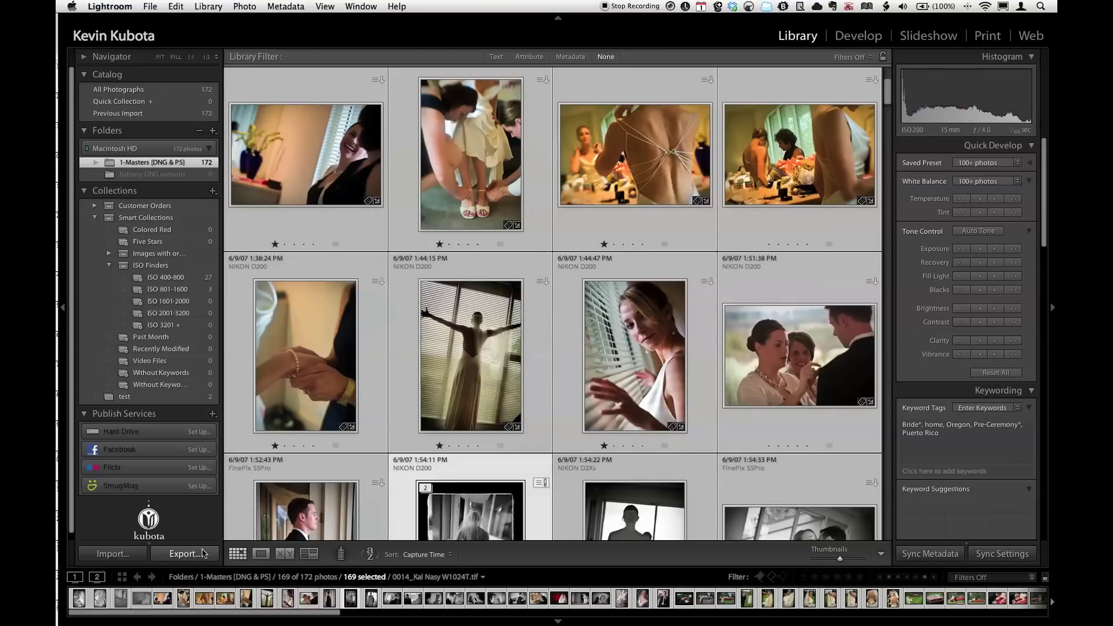
# Open the Export dialog and set Export To 'Choose folder later (useful for presets)'.
pyautogui.click(194, 555)
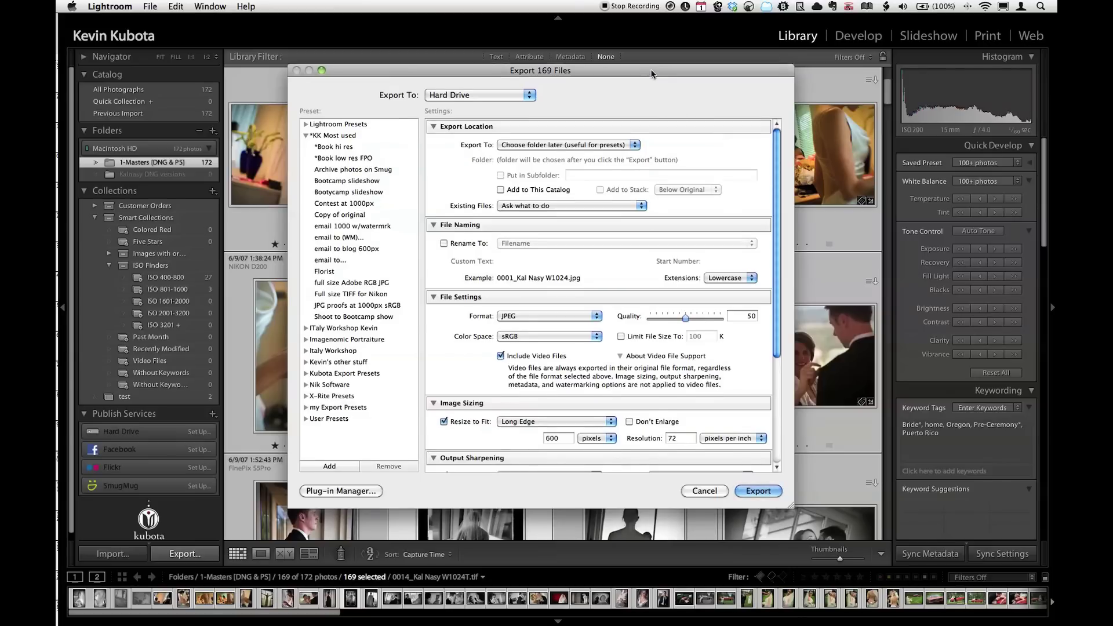
pyautogui.moveTo(652, 74); pyautogui.dragTo(656, 23)
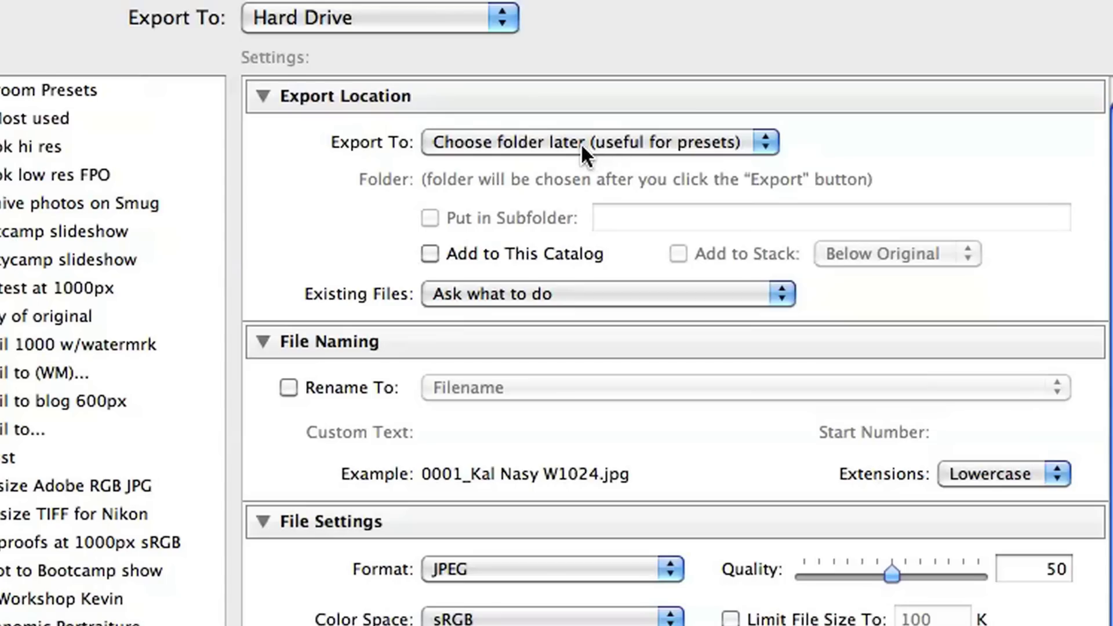
pyautogui.click(541, 94)
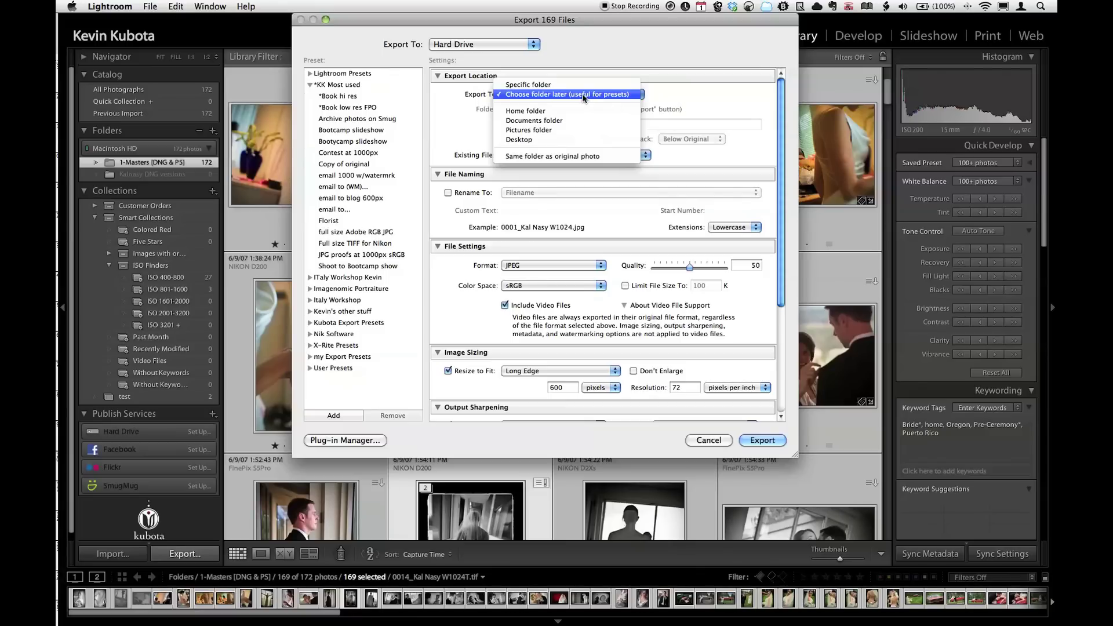
pyautogui.click(582, 93)
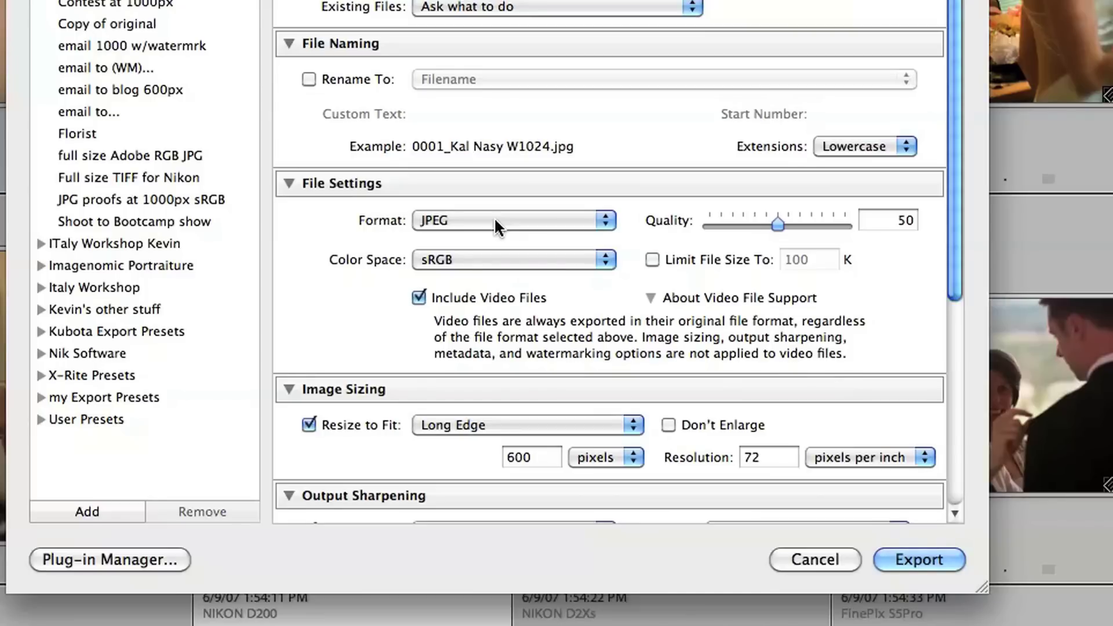
# Keep JPEG as the export format and set its quality to 69.
pyautogui.click(495, 224)
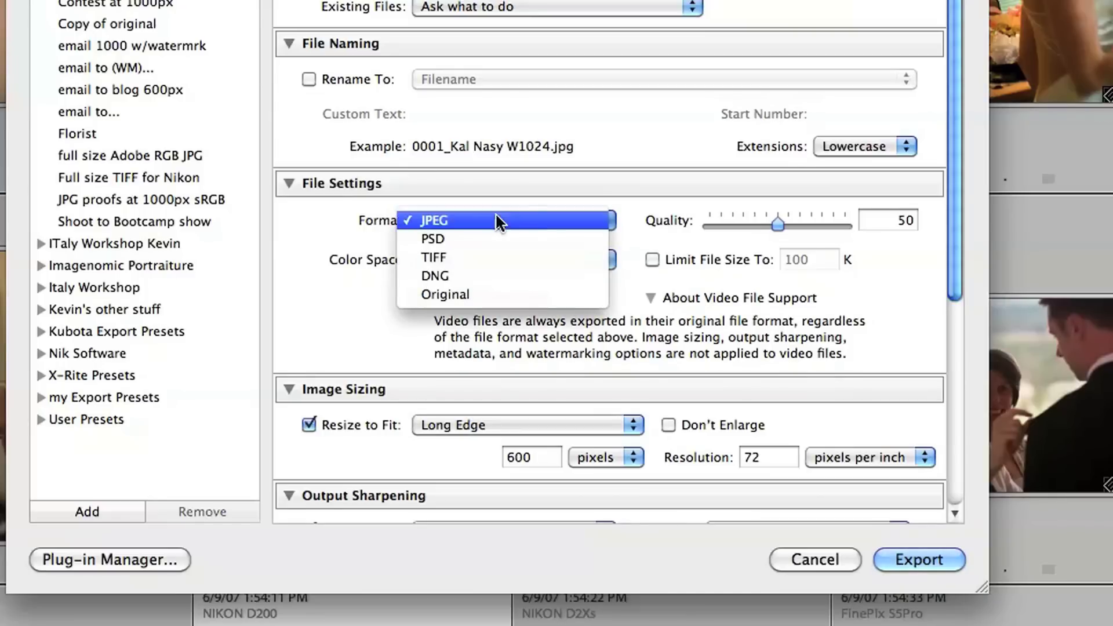
pyautogui.moveTo(808, 223); pyautogui.dragTo(812, 223)
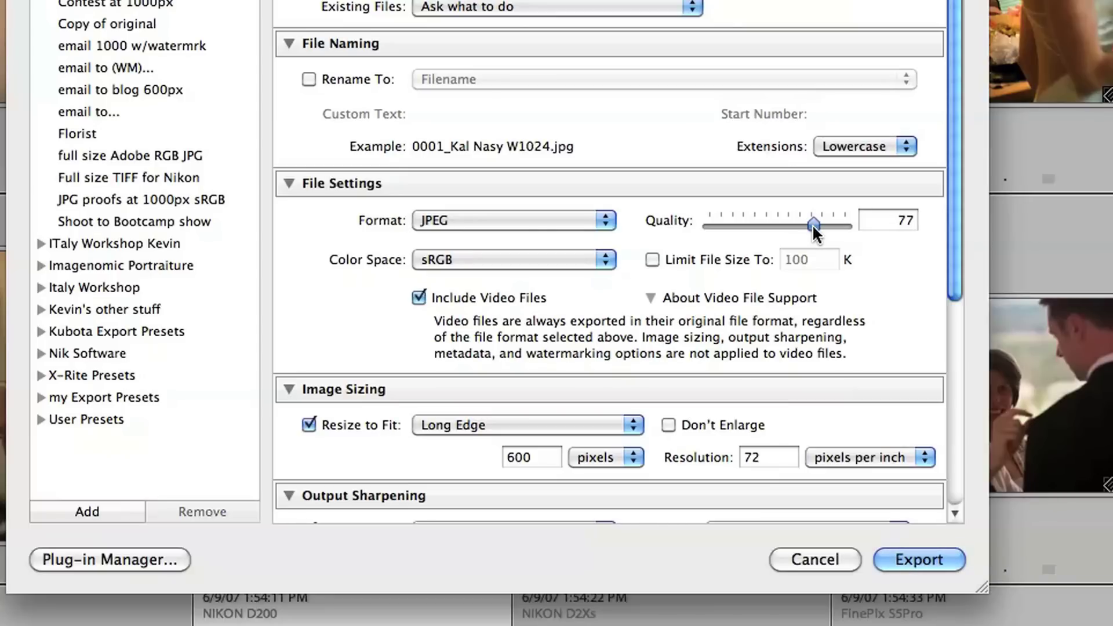
pyautogui.moveTo(812, 223); pyautogui.dragTo(810, 227)
pyautogui.moveTo(809, 226); pyautogui.dragTo(802, 226)
pyautogui.click(515, 258)
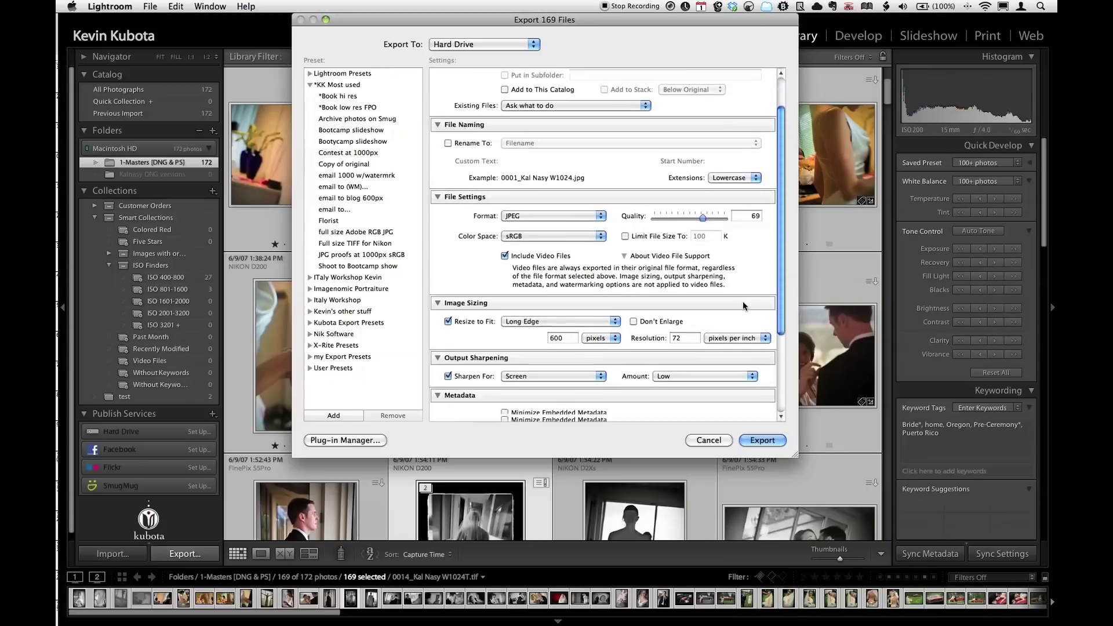
# Keep Resize to Fit on Long Edge and replace the 600-pixel size with 800.
pyautogui.scroll(-3, 743, 301)
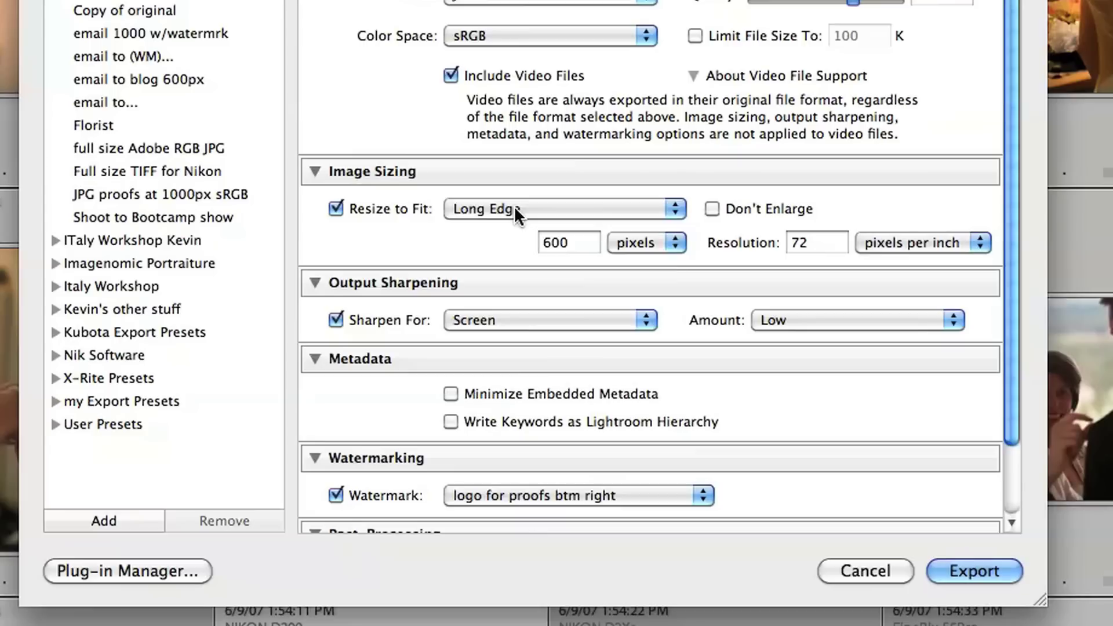
pyautogui.click(536, 262)
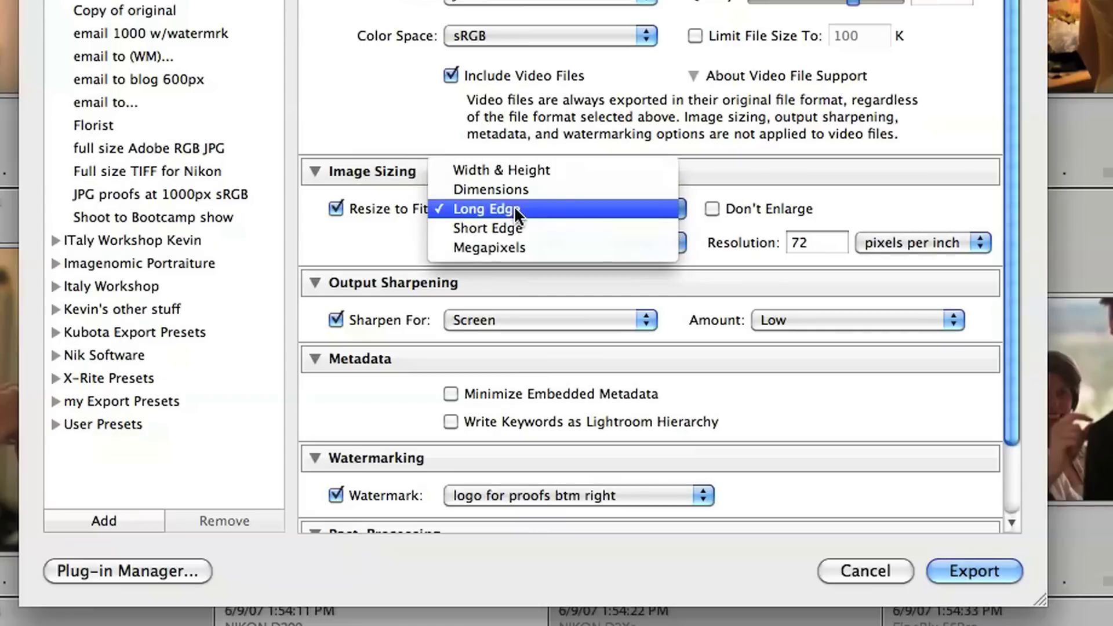
pyautogui.click(535, 261)
pyautogui.doubleClick(567, 243)
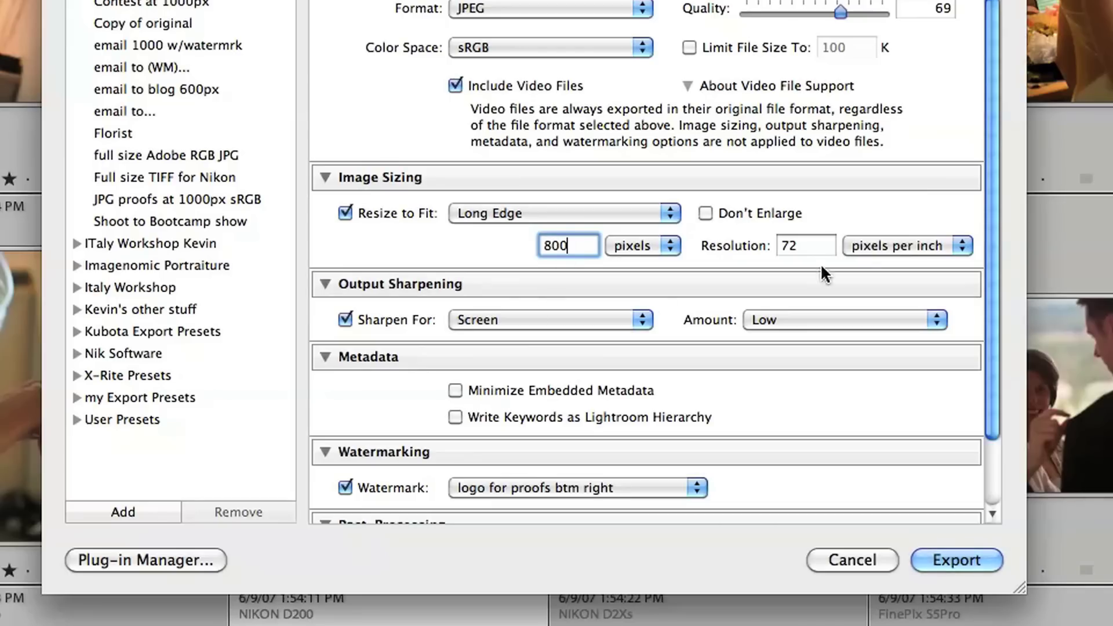
pyautogui.click(816, 248)
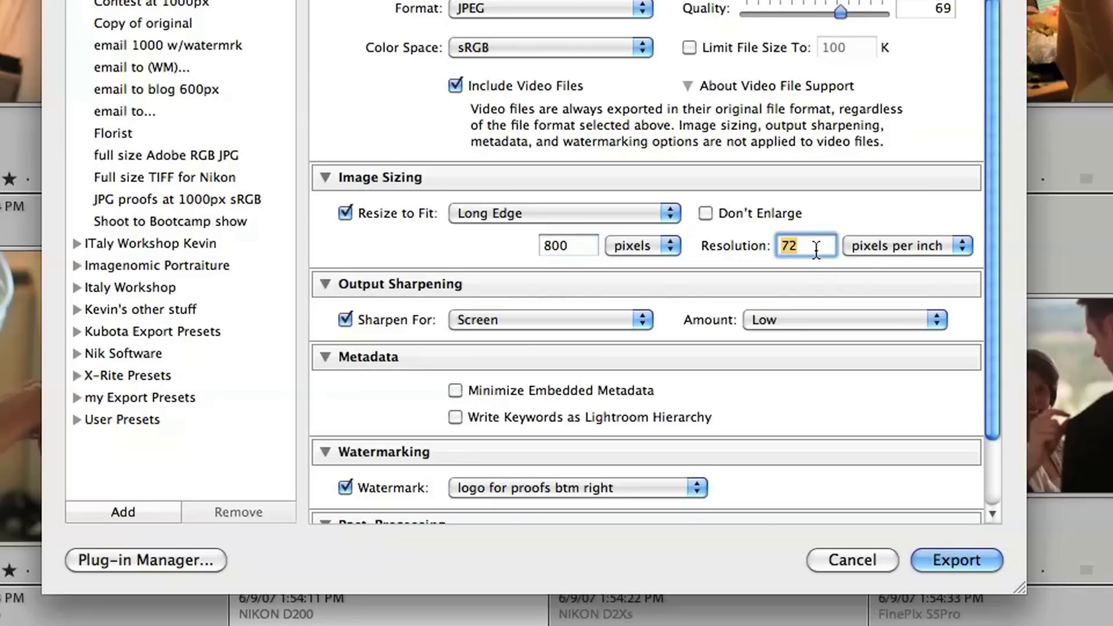
pyautogui.click(488, 322)
pyautogui.click(489, 319)
pyautogui.click(782, 320)
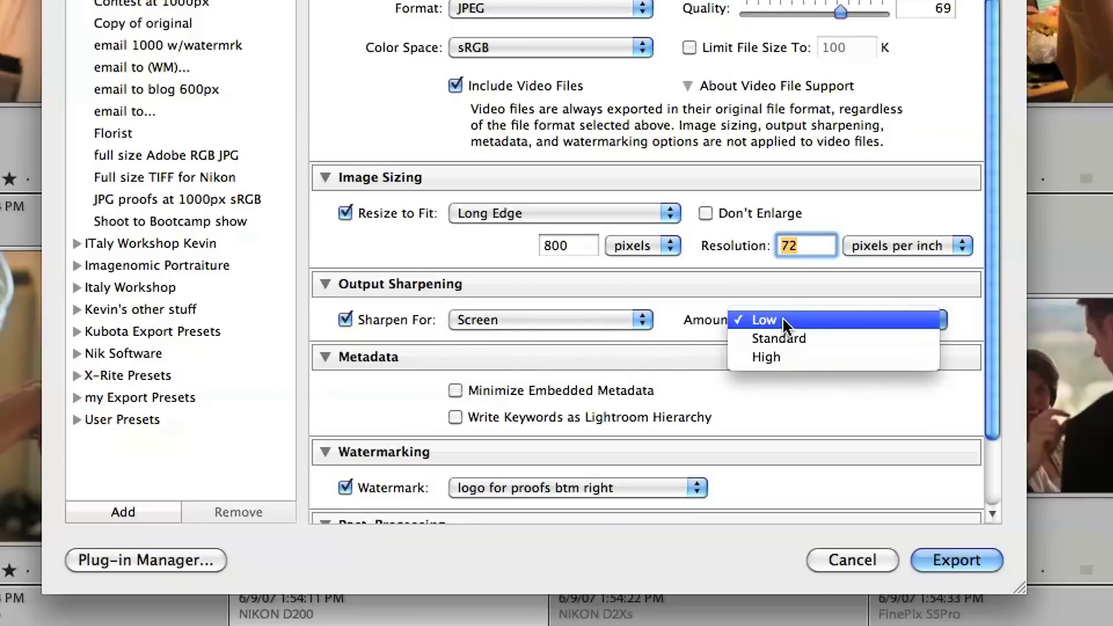
pyautogui.click(680, 314)
pyautogui.scroll(-4, 740, 335)
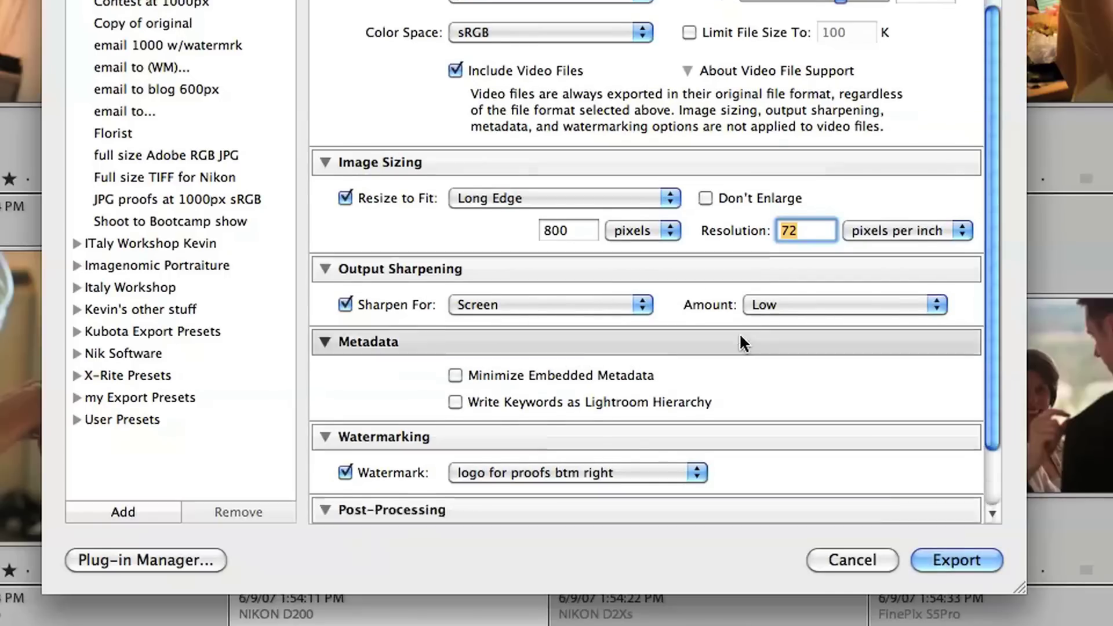
pyautogui.click(607, 389)
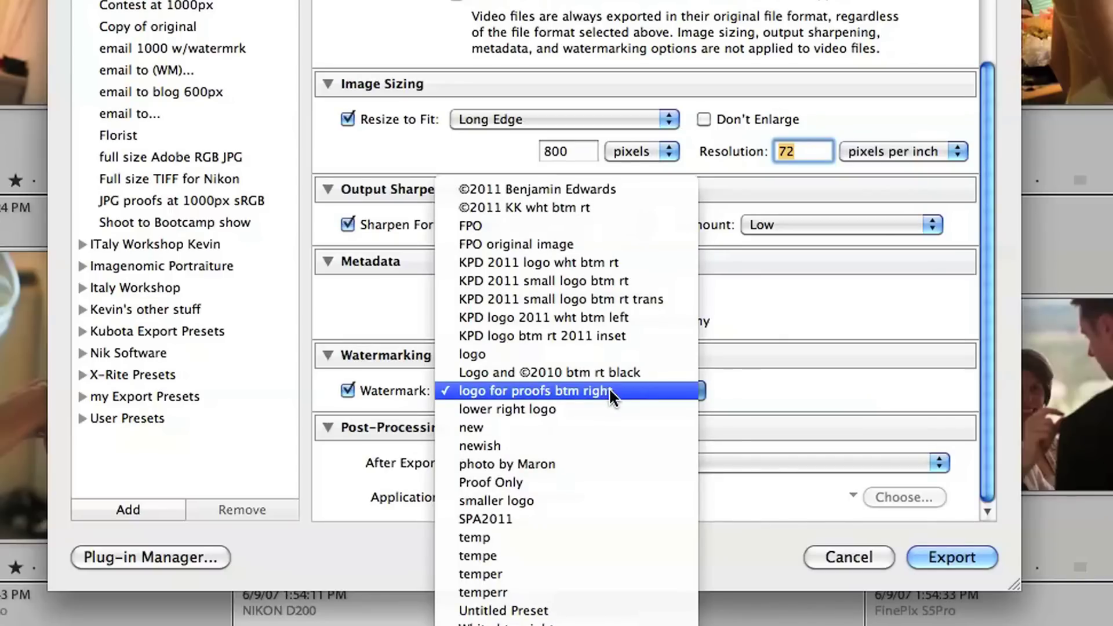
pyautogui.click(659, 390)
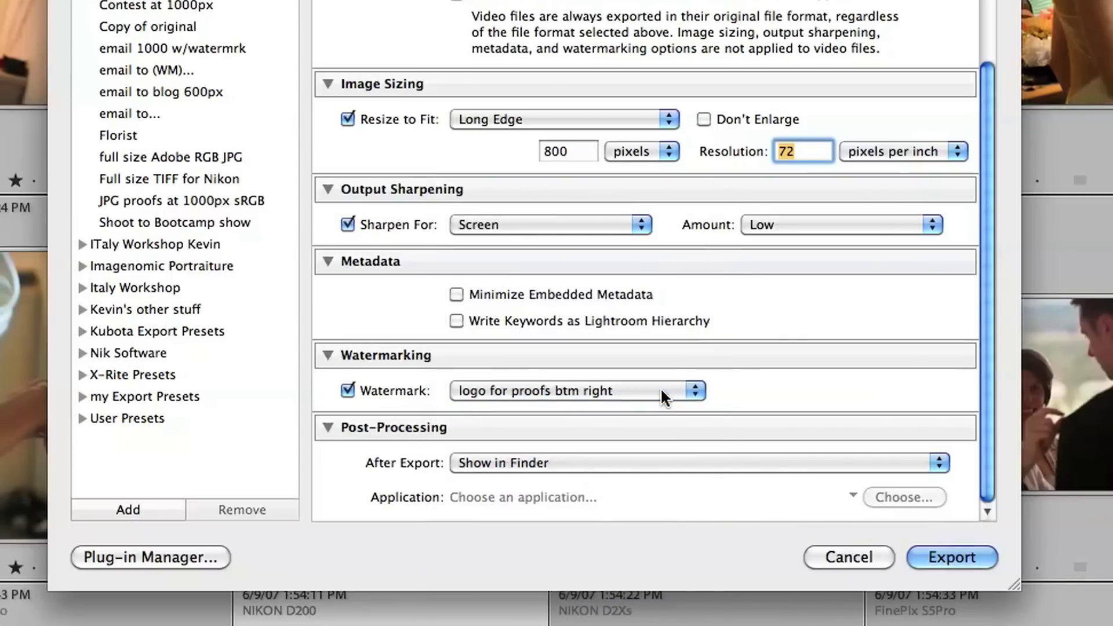
pyautogui.click(557, 462)
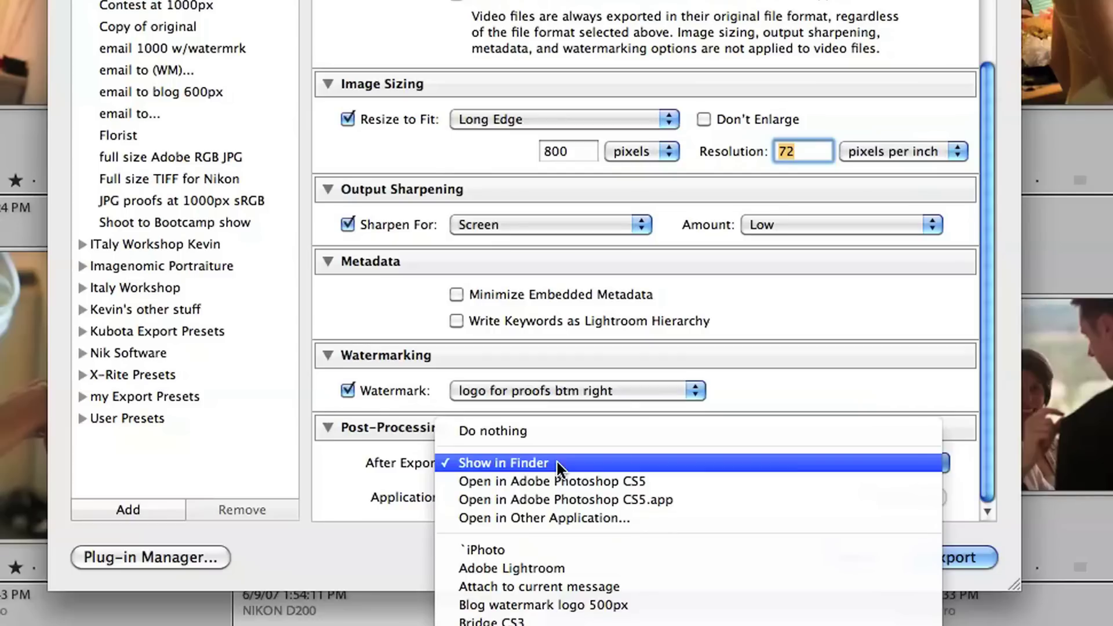
pyautogui.click(558, 461)
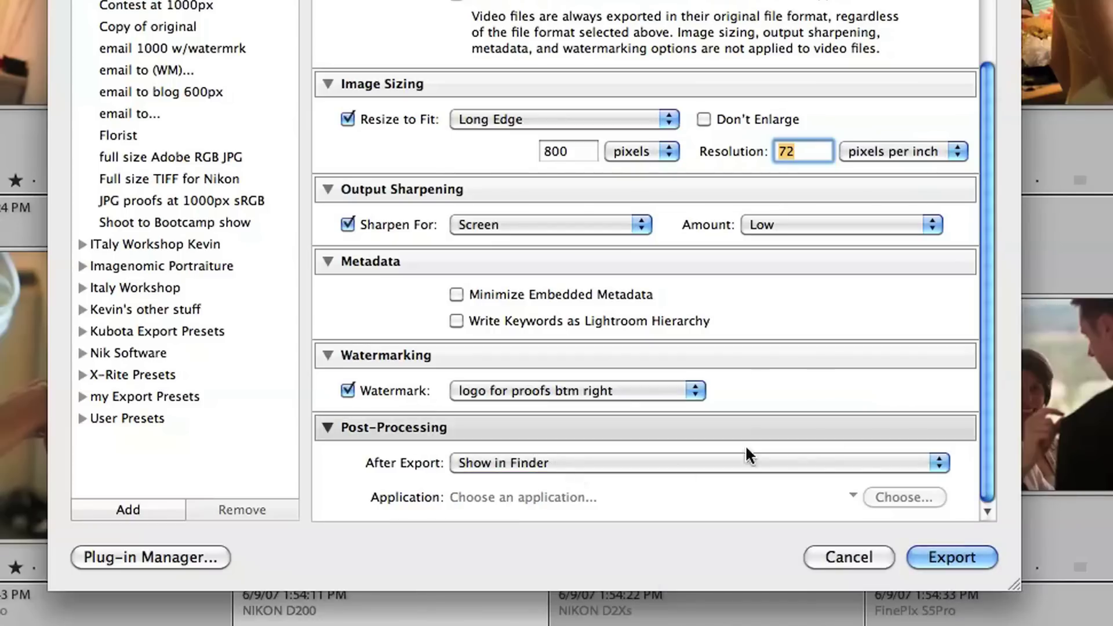
# Export the photos to CLIENTS > the client's folder > 3-jpg proofs.
pyautogui.click(954, 558)
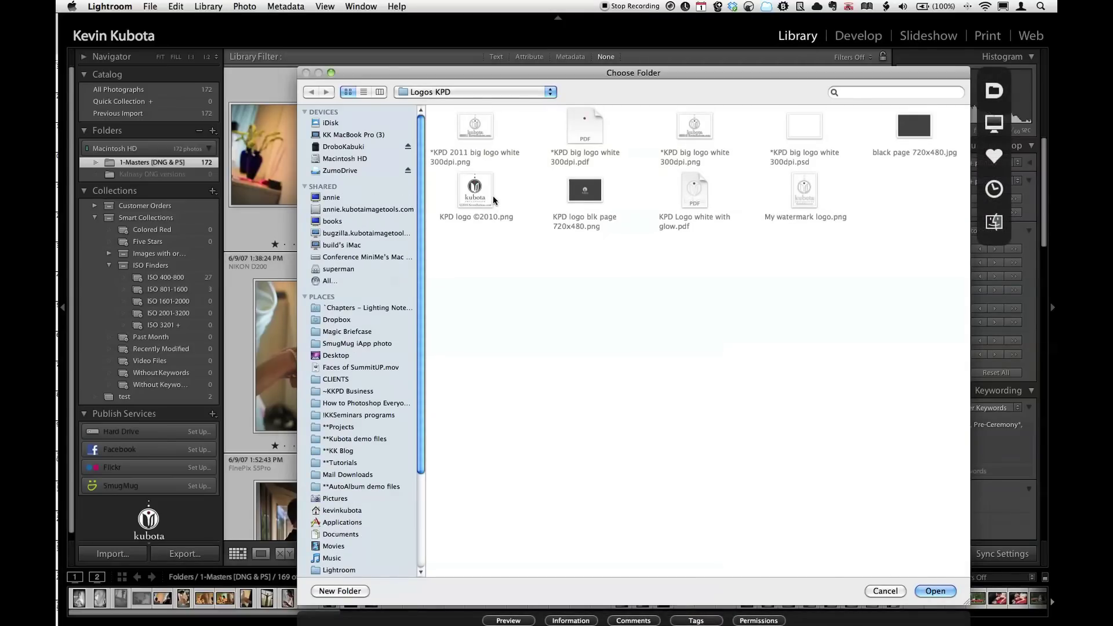
pyautogui.click(337, 379)
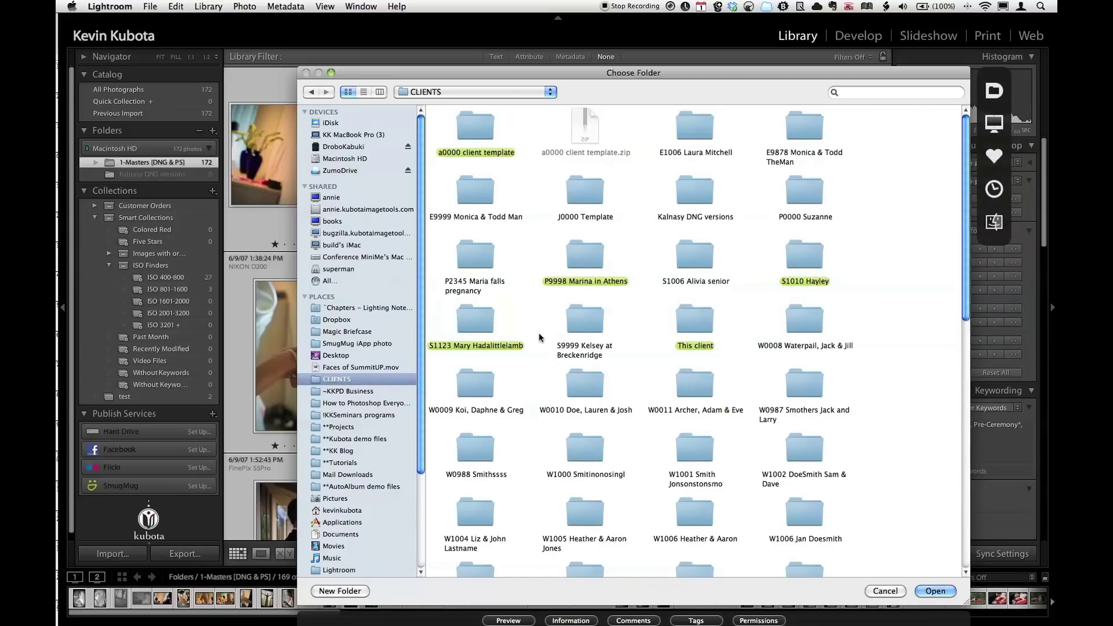
pyautogui.scroll(-1, 539, 337)
pyautogui.click(380, 91)
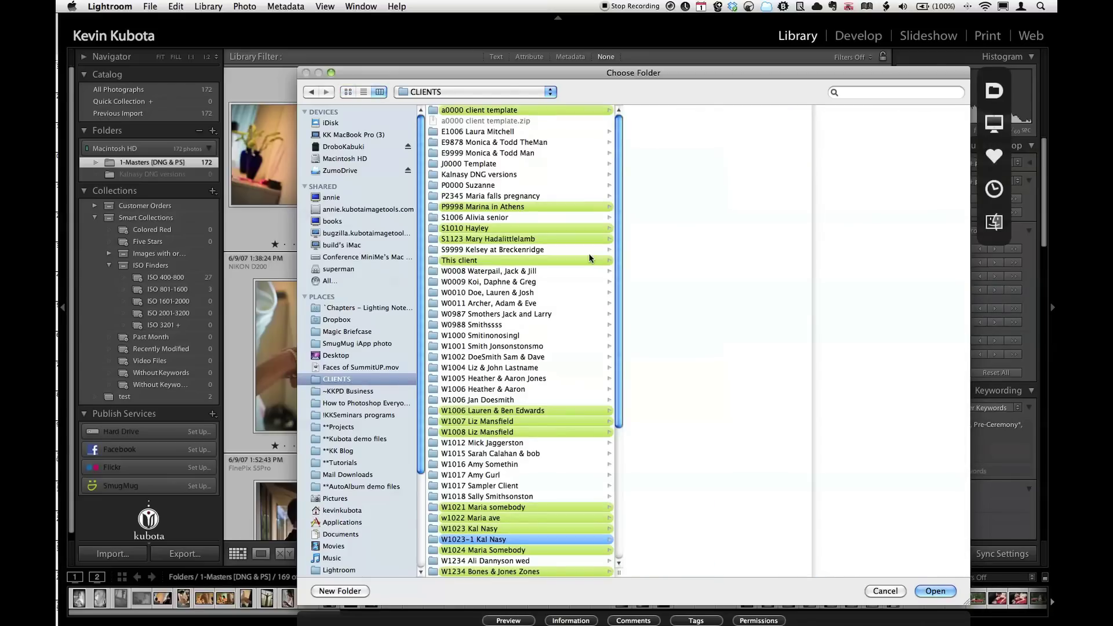
pyautogui.click(545, 540)
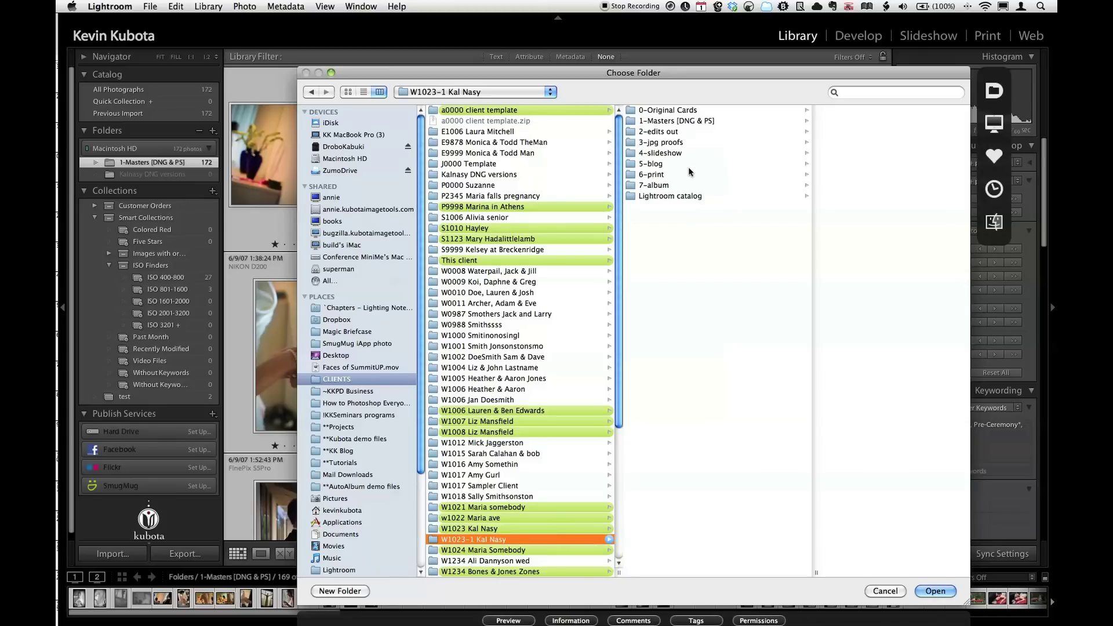
pyautogui.click(667, 144)
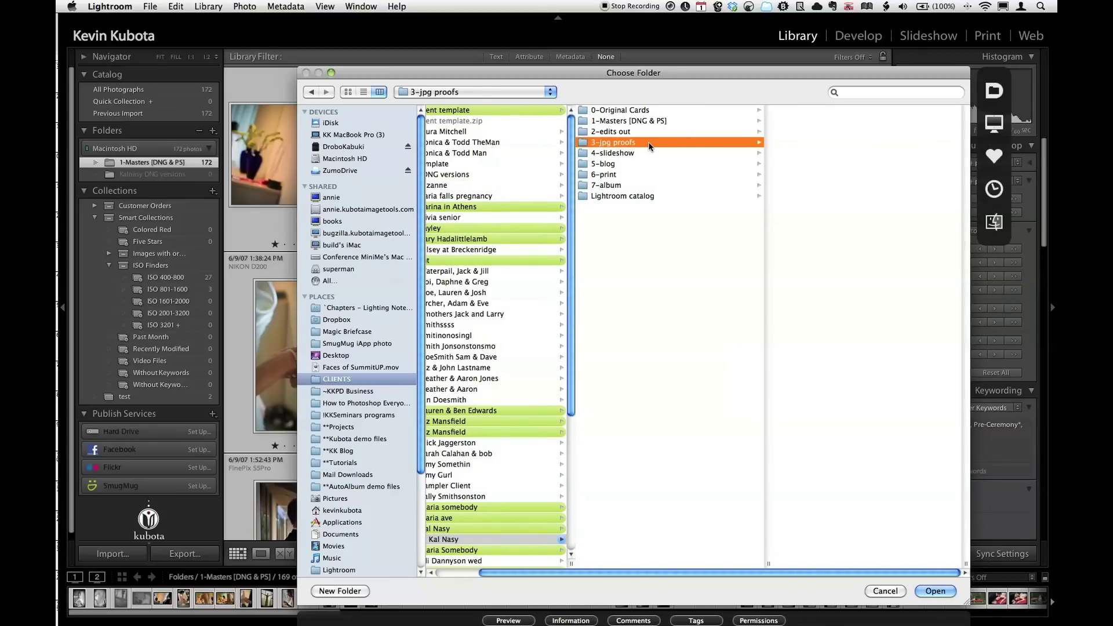
pyautogui.click(926, 594)
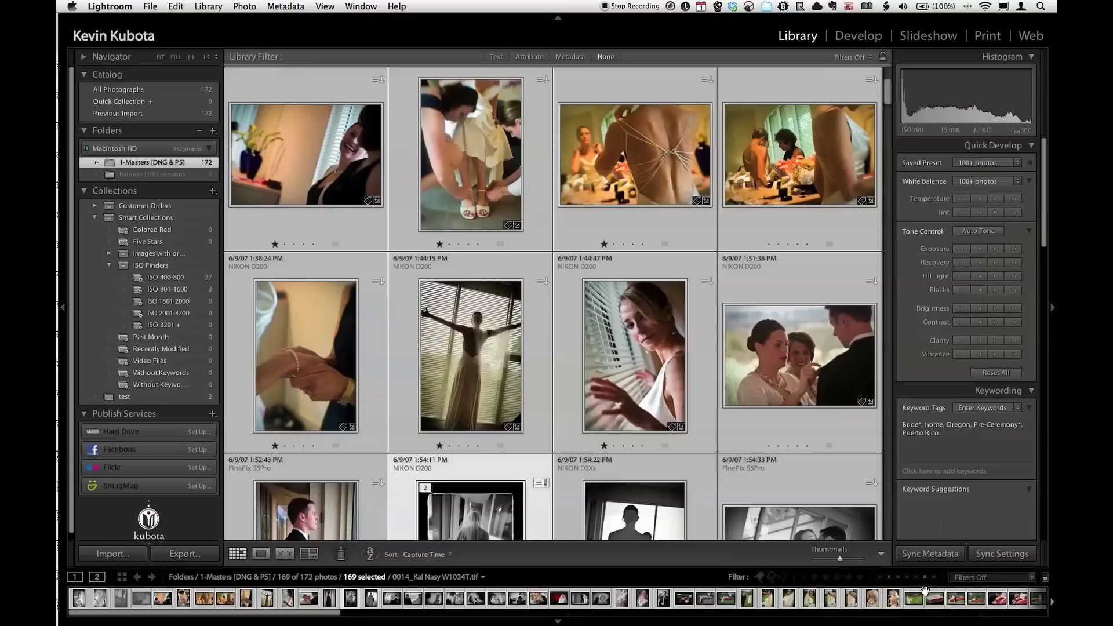
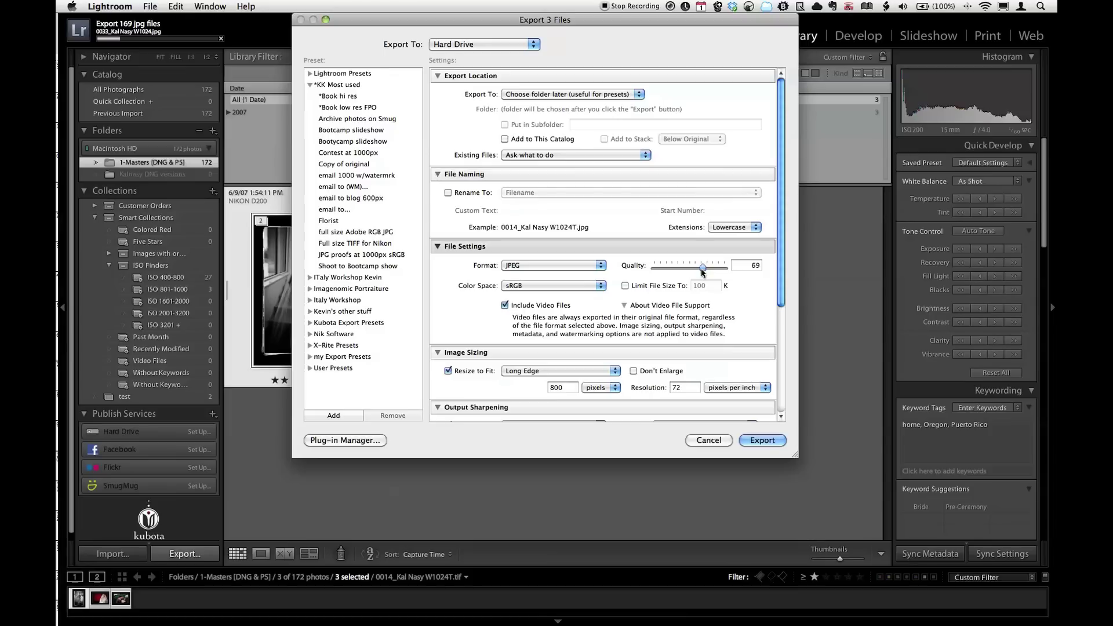
# Set the export's long edge size to 650 pixels.
pyautogui.scroll(-1, 599, 295)
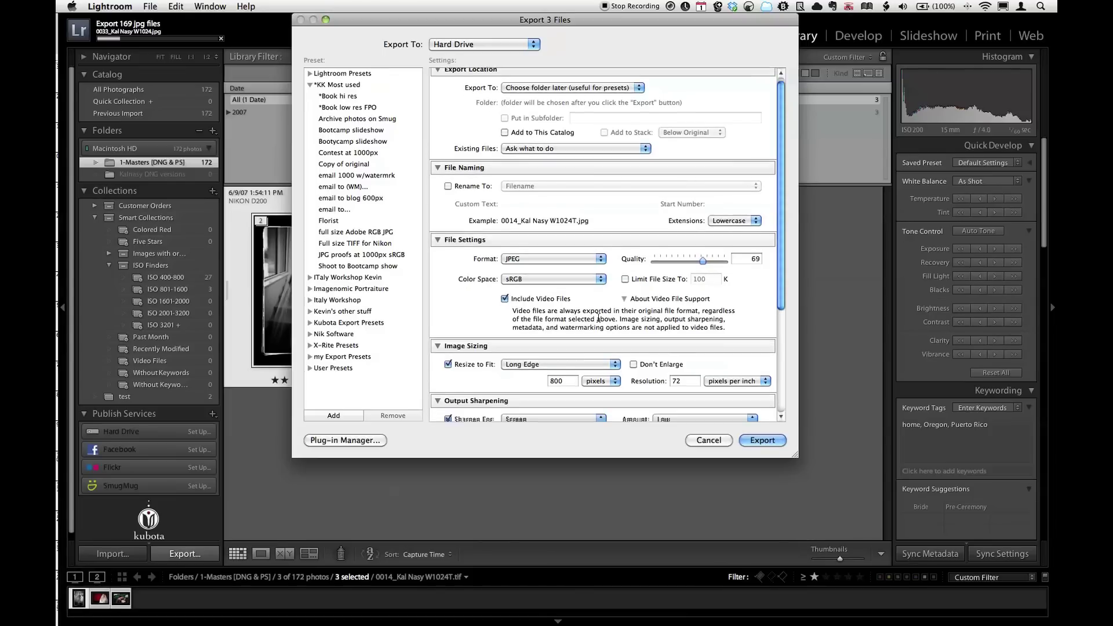
pyautogui.doubleClick(568, 383)
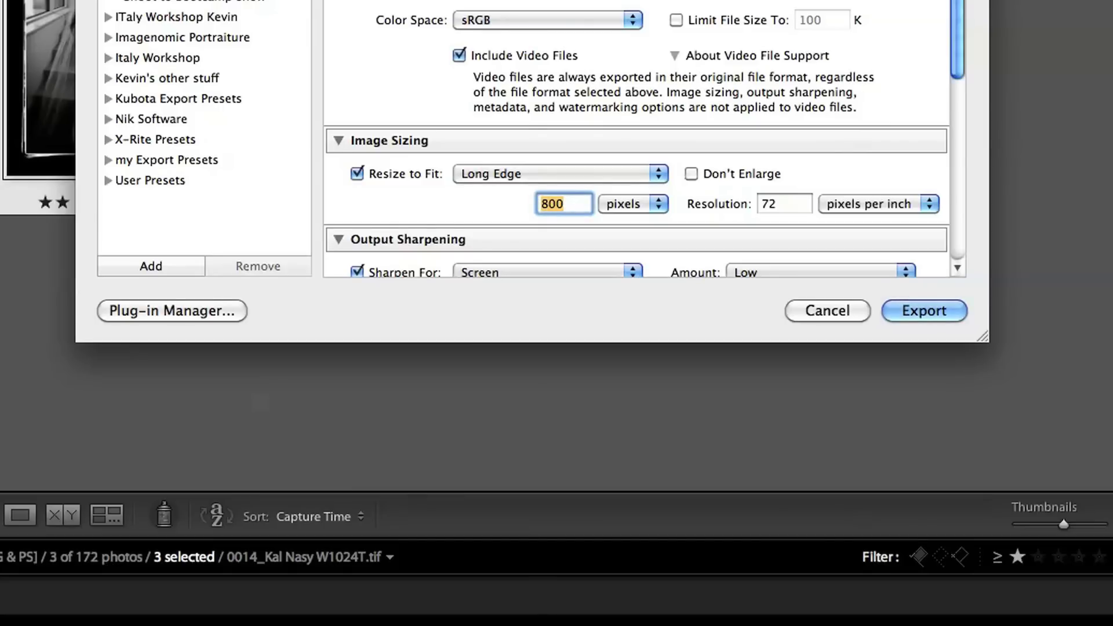
pyautogui.write('650')
# Set Post-Processing After Export to Open in Other Application.
pyautogui.scroll(-3, 725, 191)
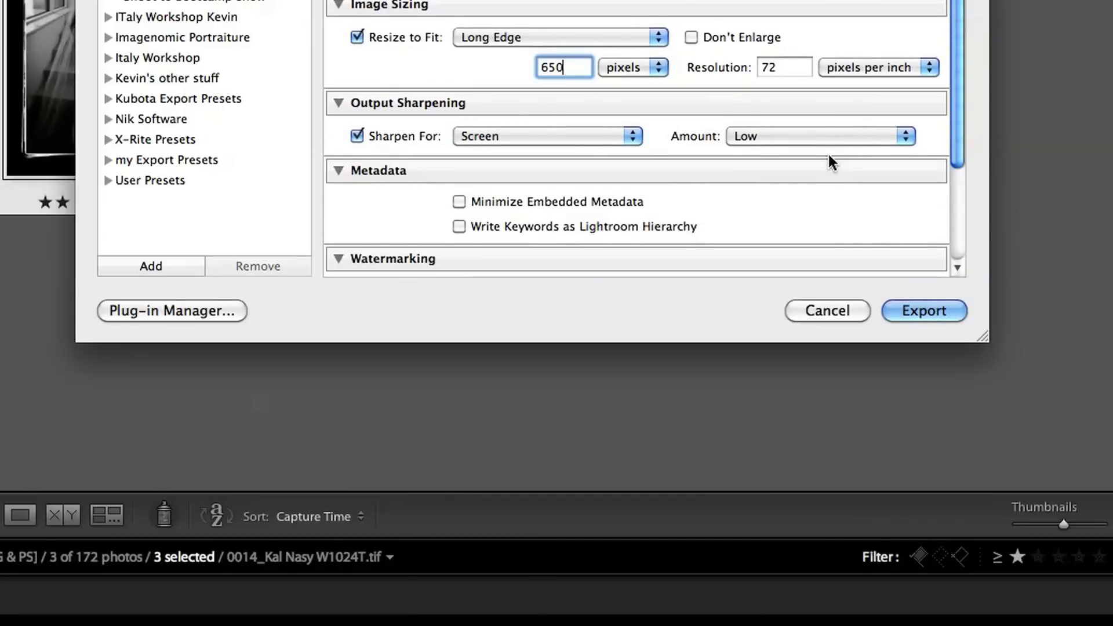
pyautogui.scroll(-3, 755, 196)
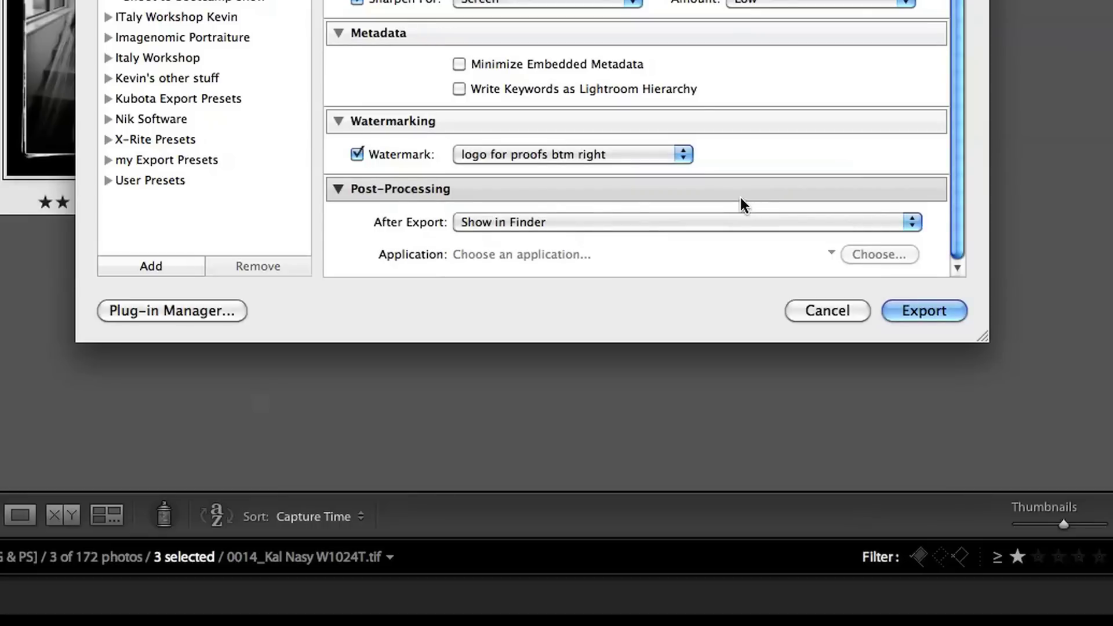
pyautogui.click(543, 222)
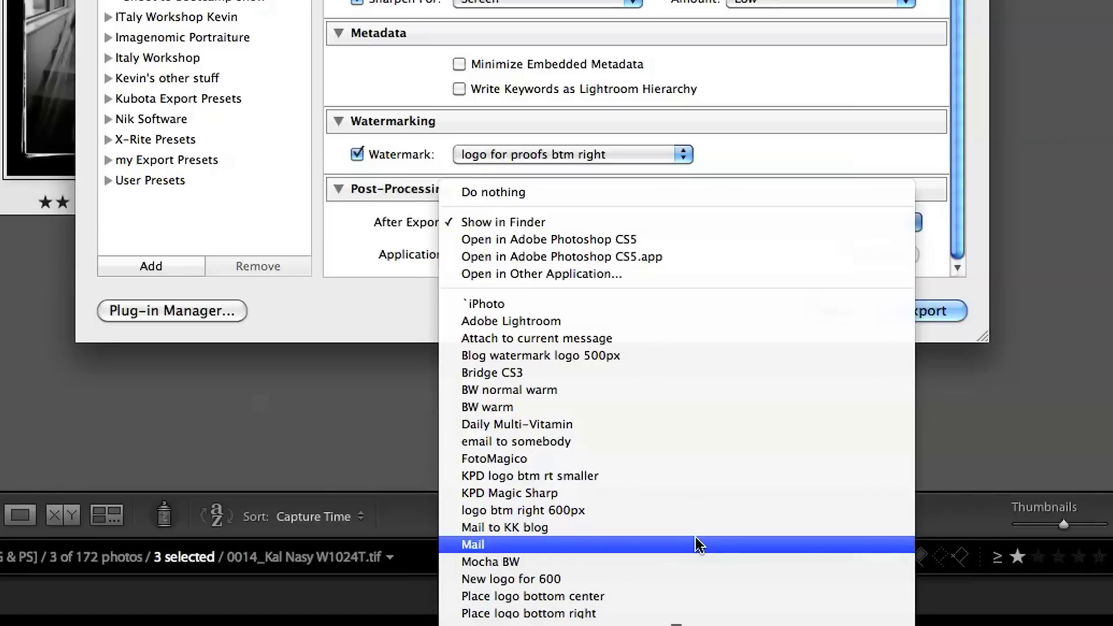
pyautogui.click(685, 277)
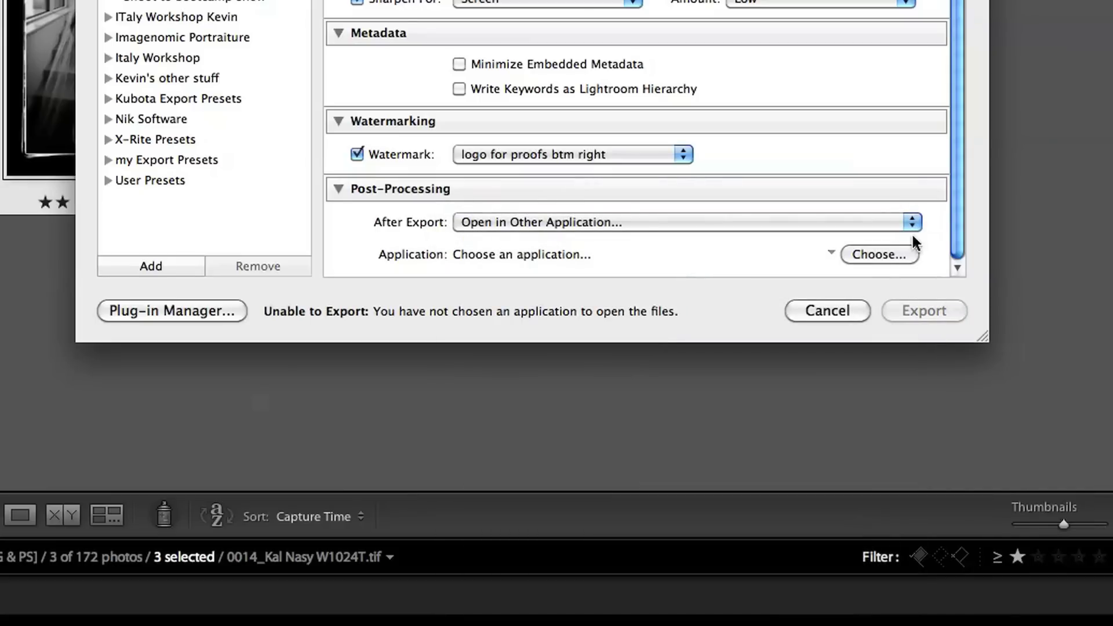
# Choose Mail.app from the Applications folder as the after-export application.
pyautogui.click(874, 254)
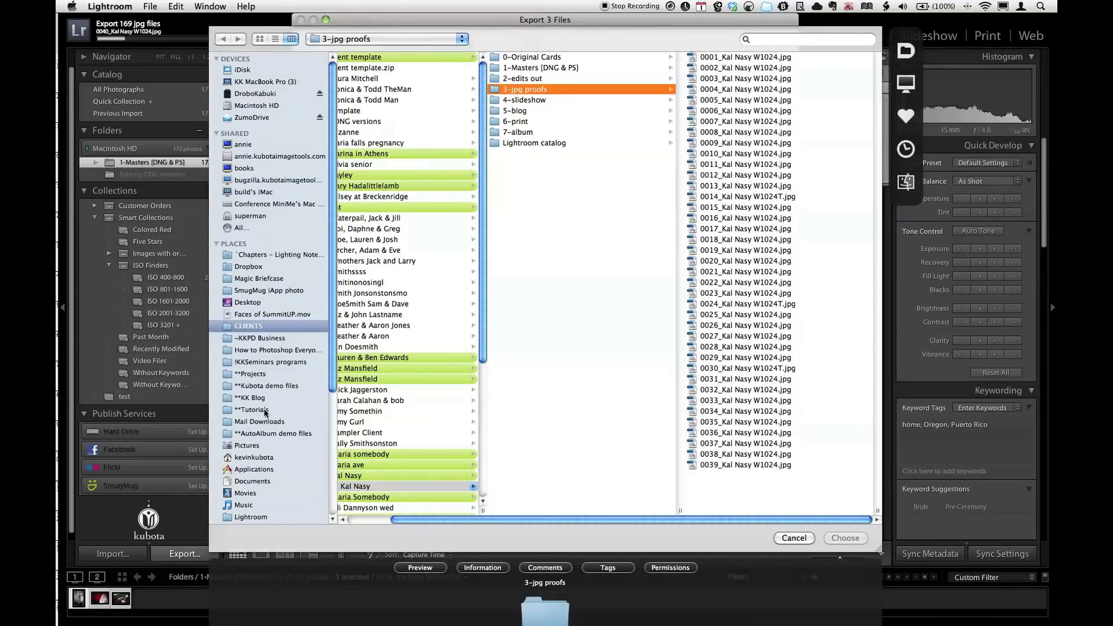
pyautogui.click(255, 469)
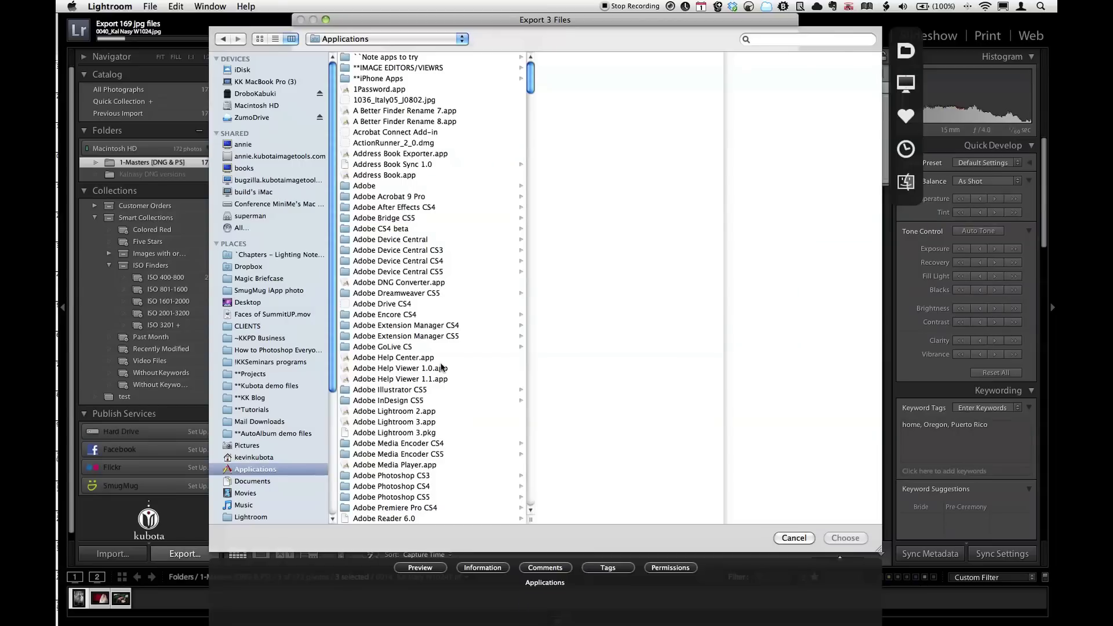
pyautogui.press('Down')
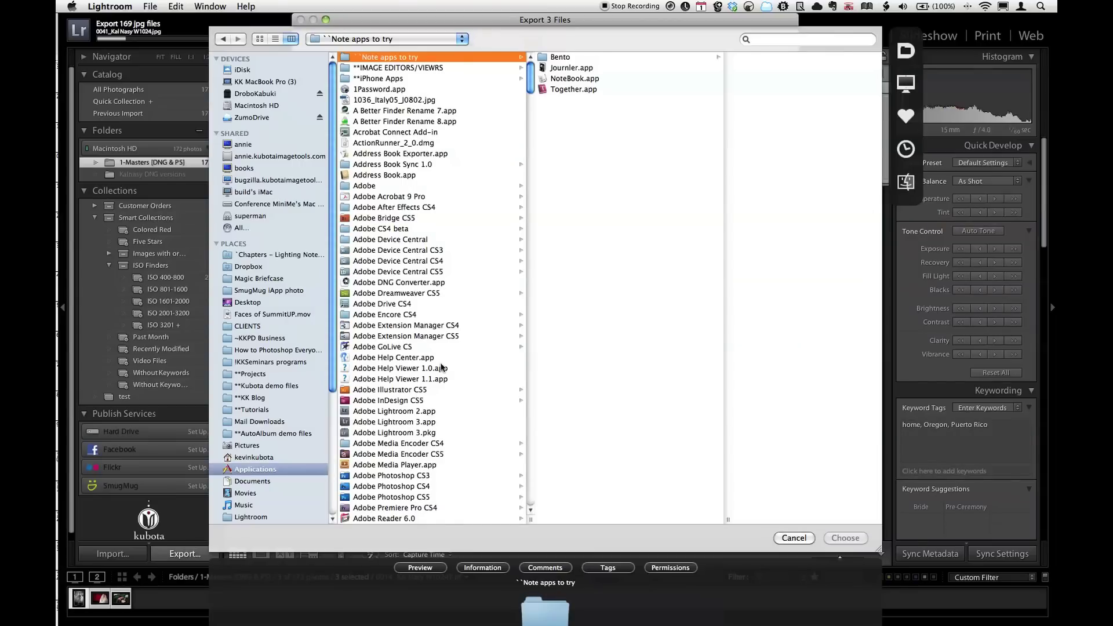
pyautogui.write('i')
pyautogui.scroll(-4, 419, 467)
pyautogui.scroll(-5, 419, 467)
pyautogui.scroll(-10, 386, 401)
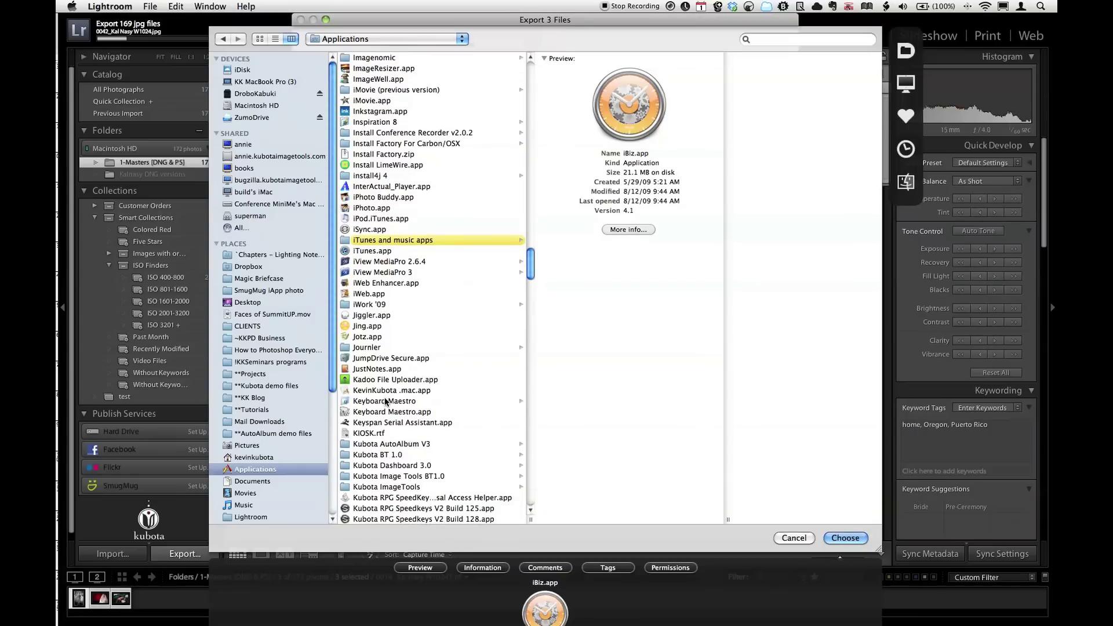
pyautogui.write('m')
pyautogui.scroll(-7, 392, 412)
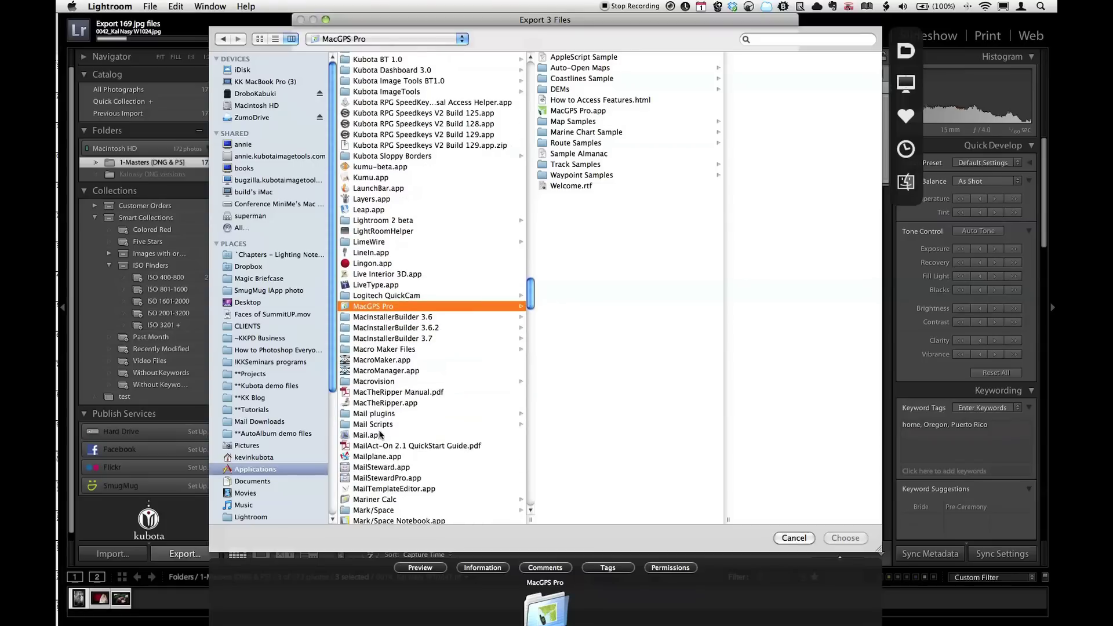
pyautogui.click(374, 435)
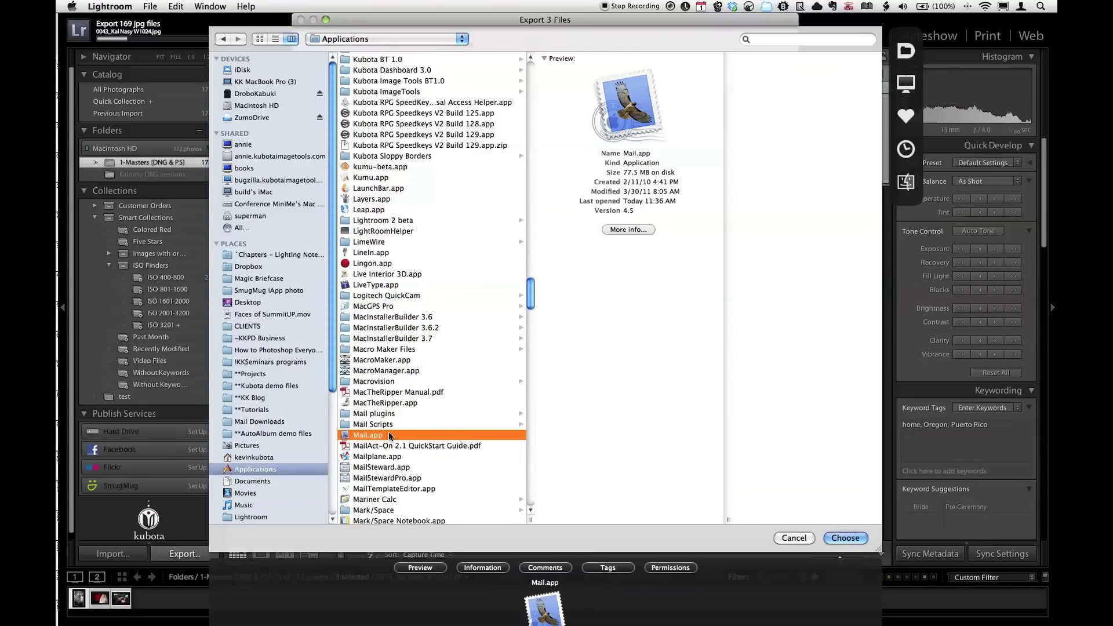
pyautogui.press('Return')
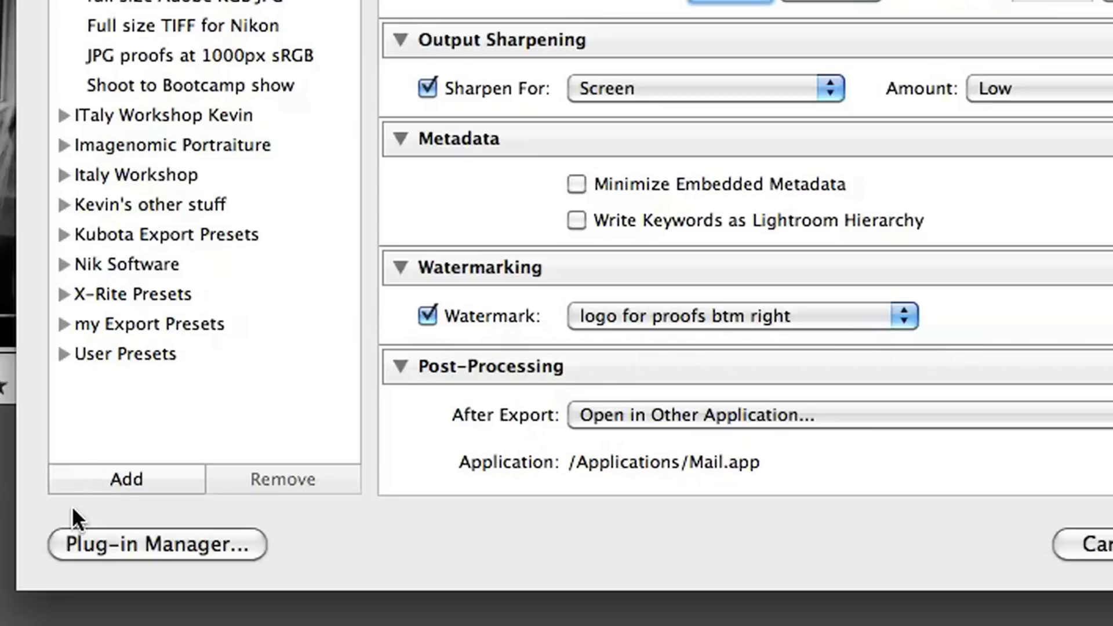
# Save the export settings as preset 'mail to my blog' in the current preset folder.
pyautogui.click(106, 482)
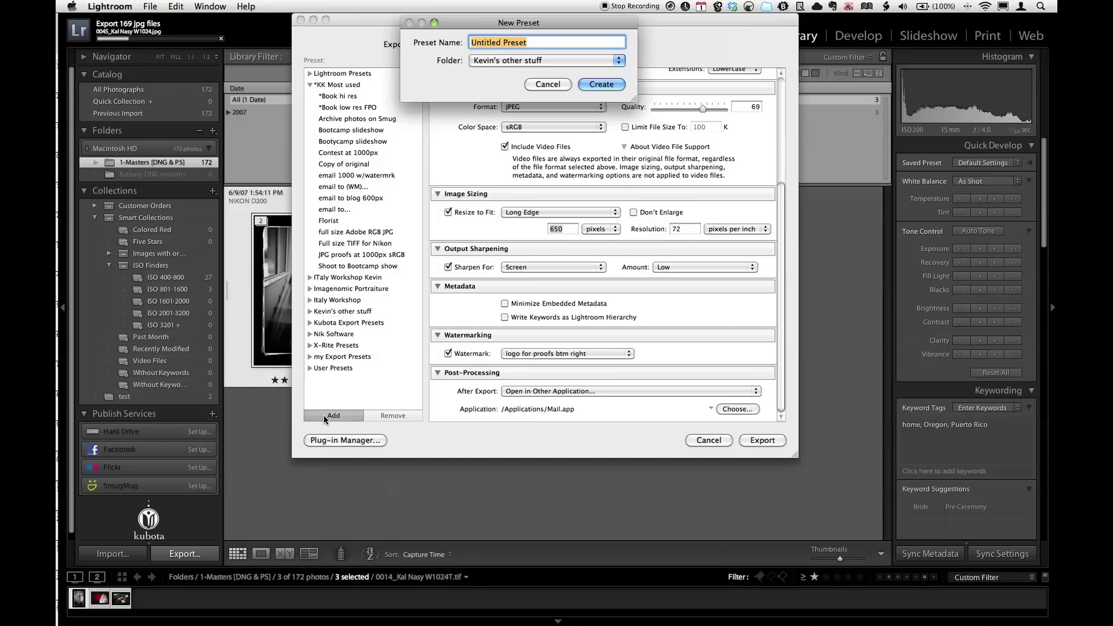
pyautogui.write('mail to my bl')
pyautogui.write('og')
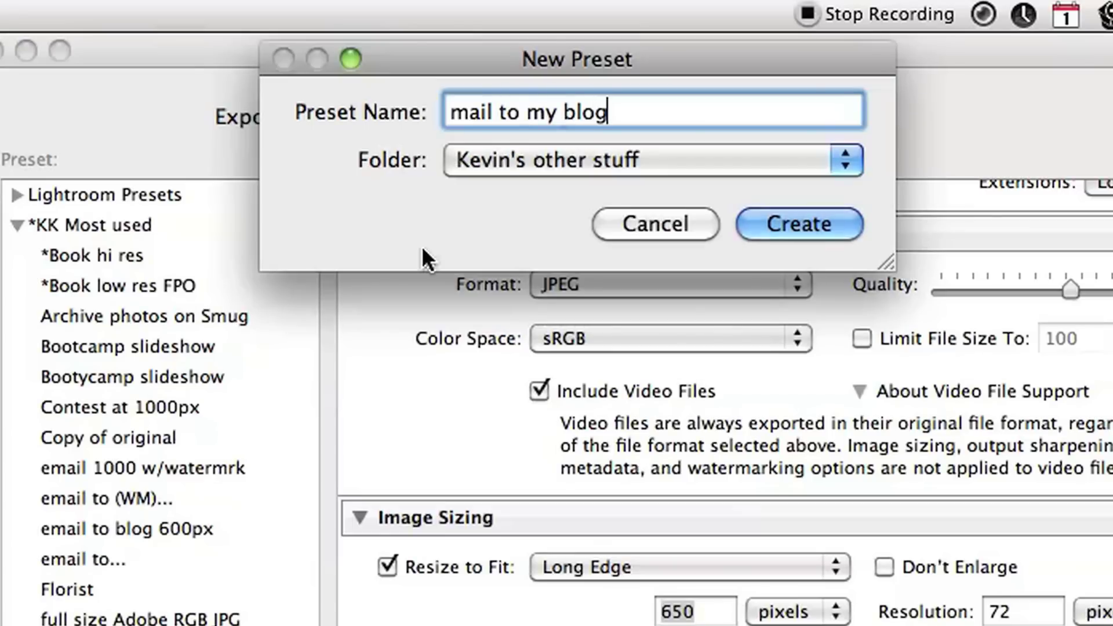
pyautogui.click(491, 162)
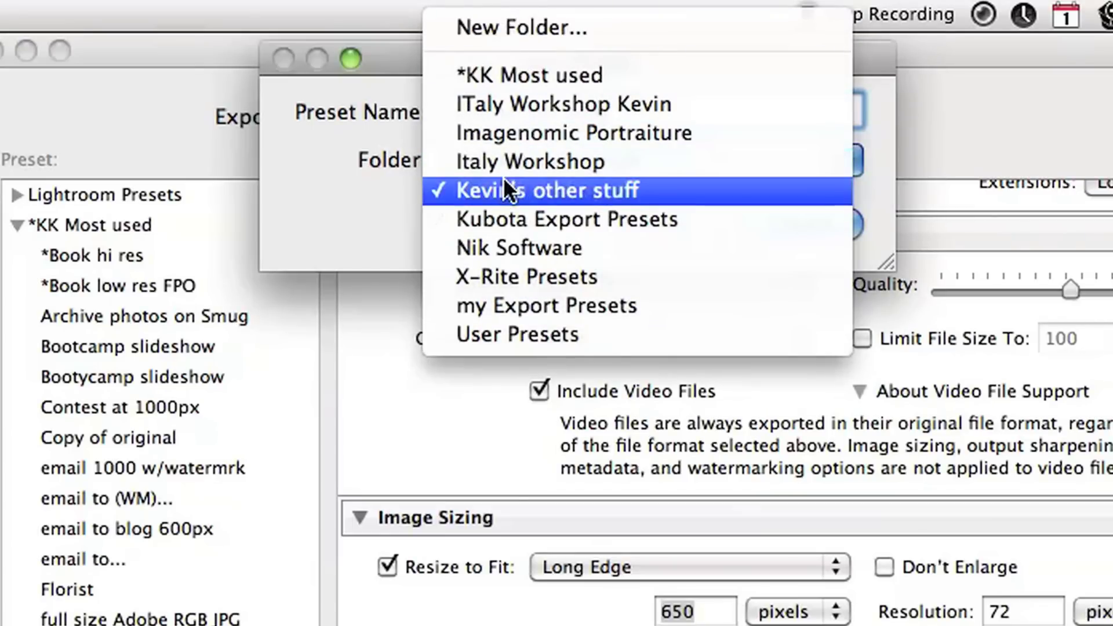
pyautogui.click(503, 190)
pyautogui.click(799, 224)
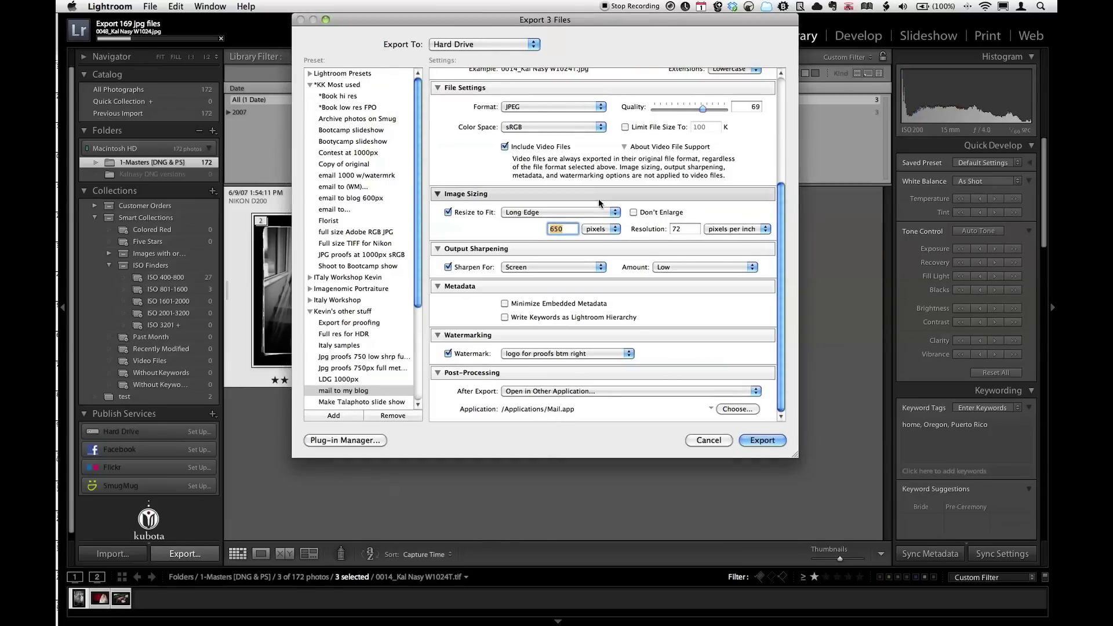
pyautogui.scroll(5, 598, 200)
pyautogui.click(353, 392)
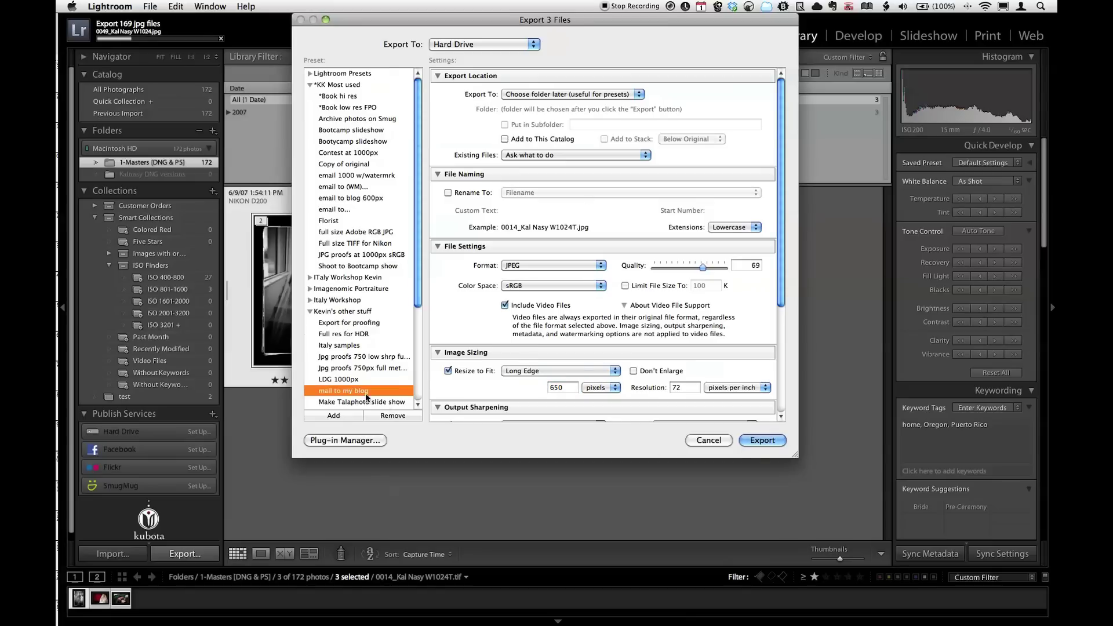
pyautogui.click(758, 443)
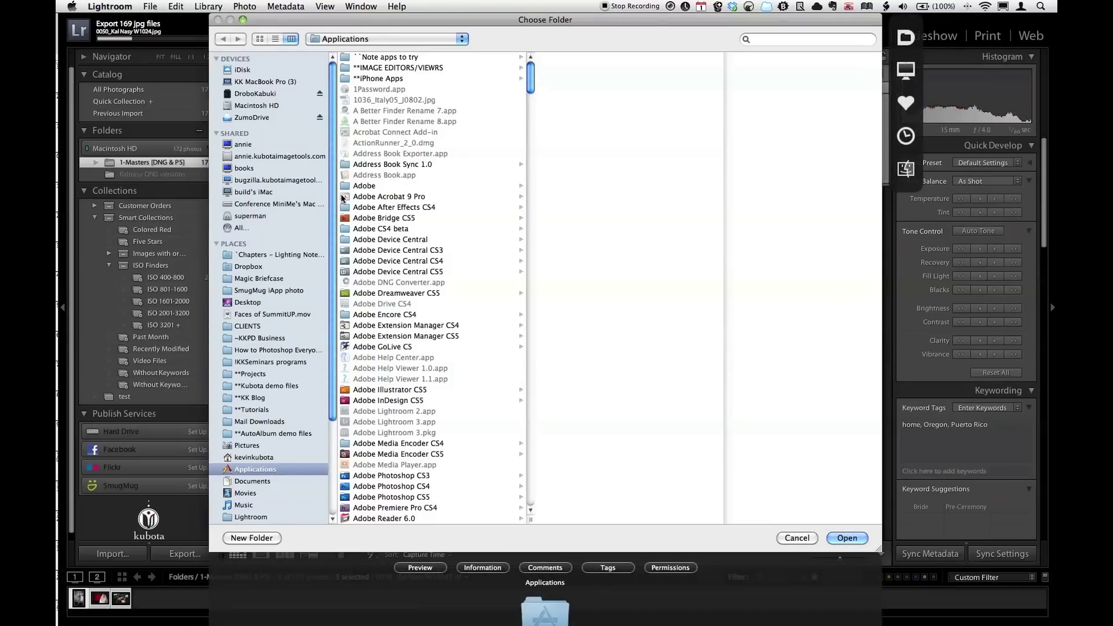
pyautogui.click(904, 136)
pyautogui.click(802, 137)
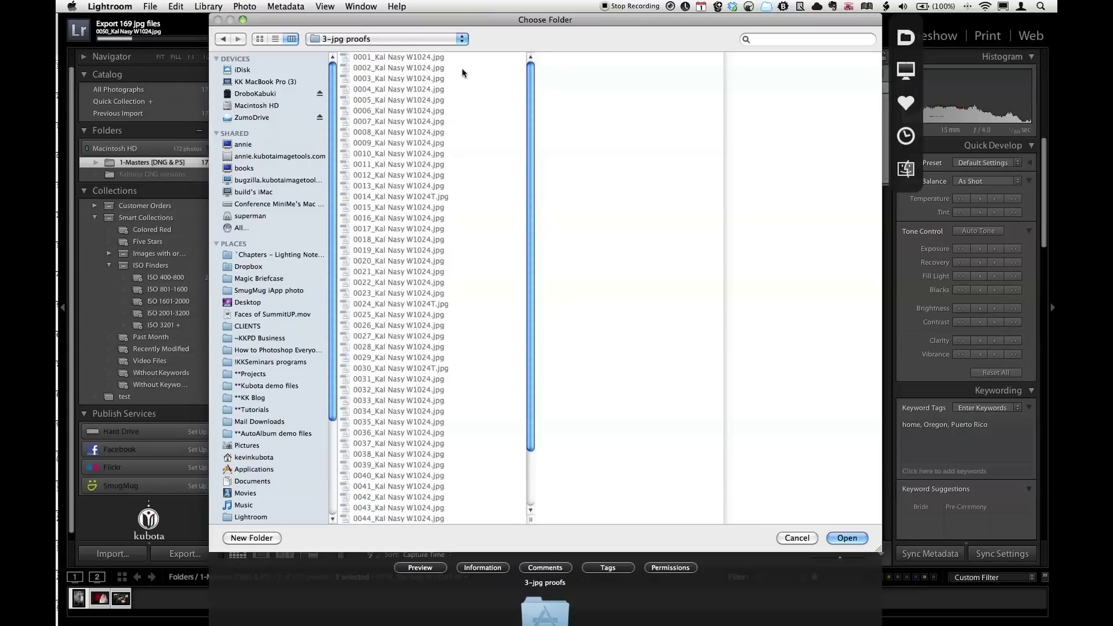
pyautogui.click(392, 40)
pyautogui.click(392, 51)
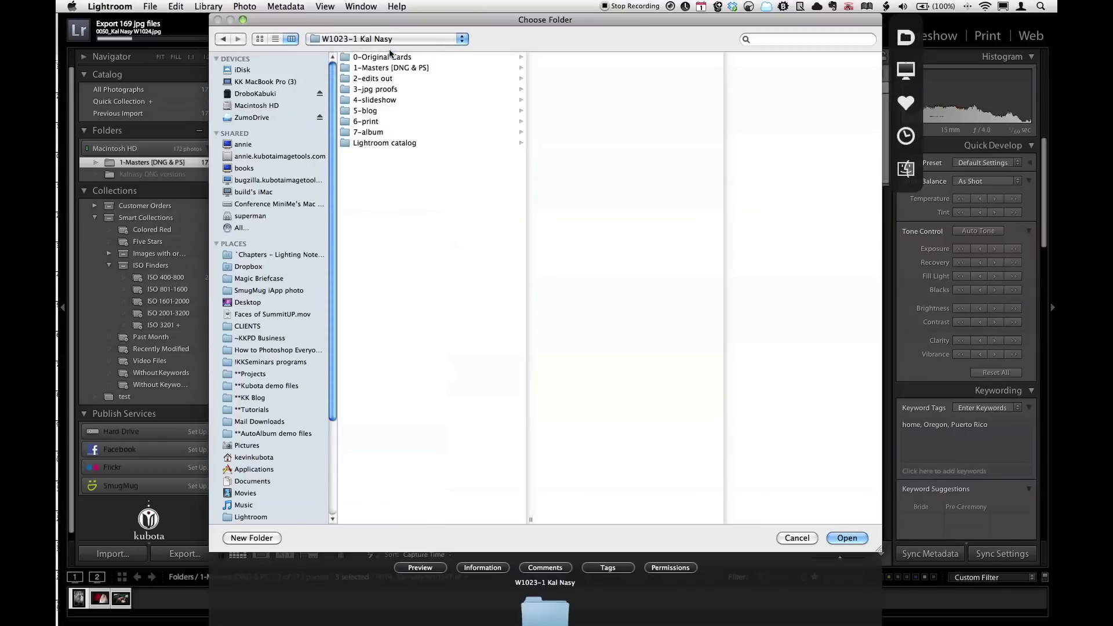
pyautogui.click(366, 111)
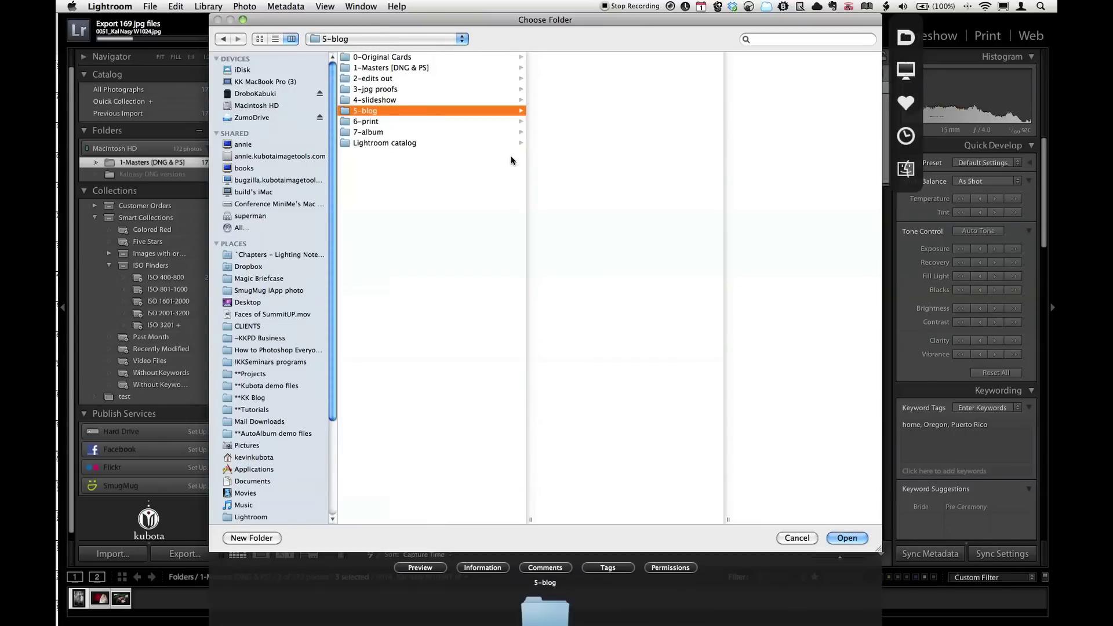
pyautogui.click(847, 539)
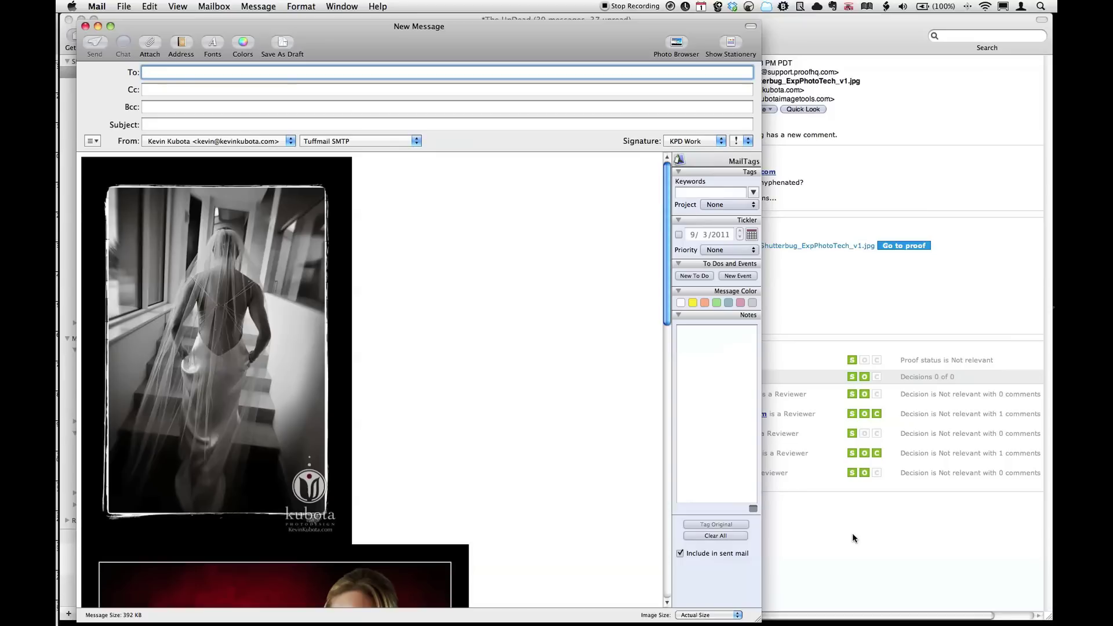
# Scroll through the new Mail message to check the three photos and signature.
pyautogui.hscroll(2, 852, 533)
pyautogui.scroll(-10, 390, 371)
pyautogui.scroll(-10, 389, 370)
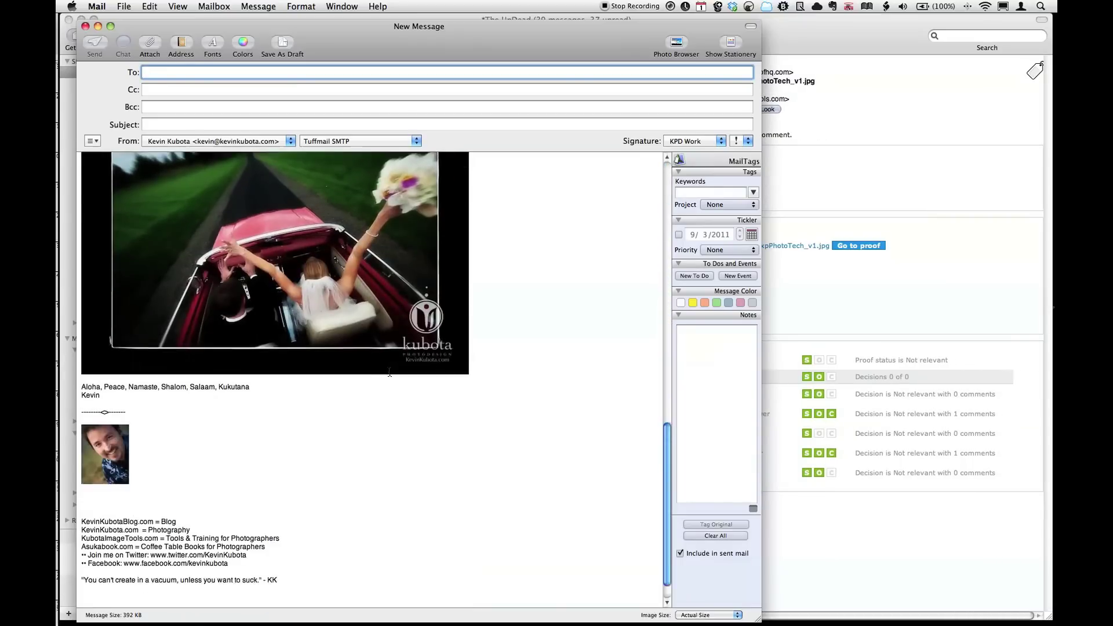
pyautogui.scroll(12, 388, 370)
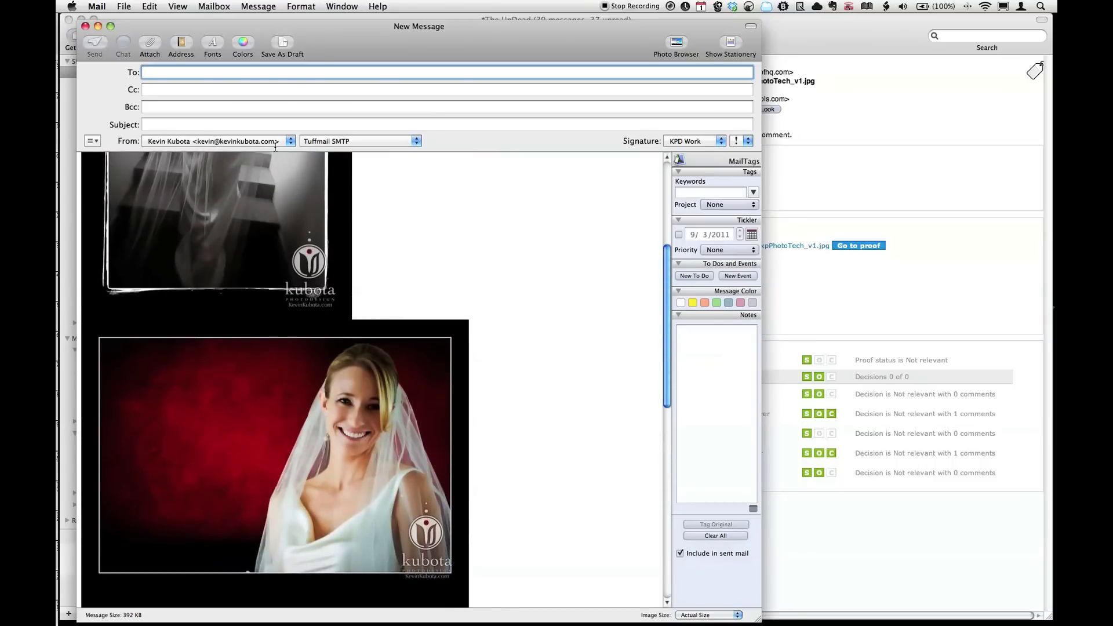
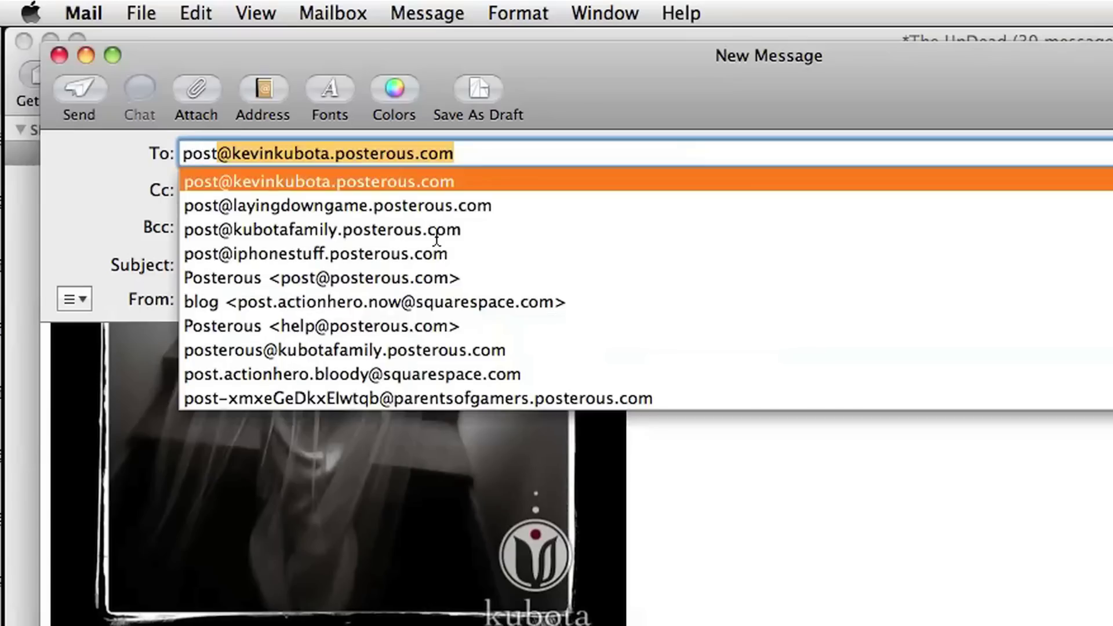
# Address to the blog posting address, subject 'My latest shoot in Bend, OR!', body 'My content'.
pyautogui.press('Tab')
pyautogui.press('Tab')
pyautogui.press('Tab')
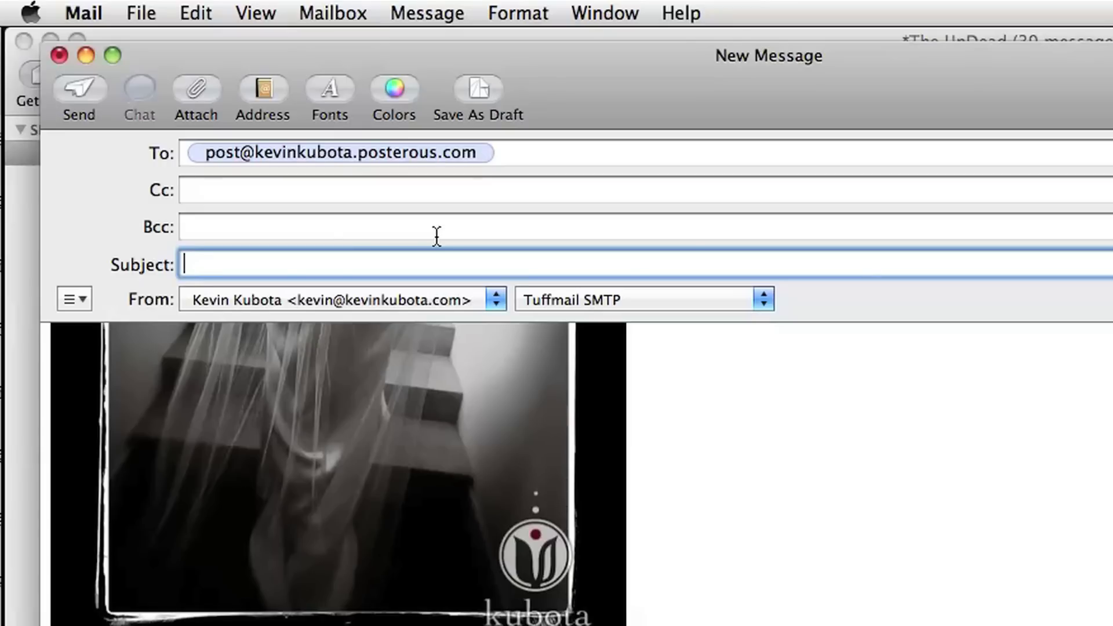
pyautogui.write('M')
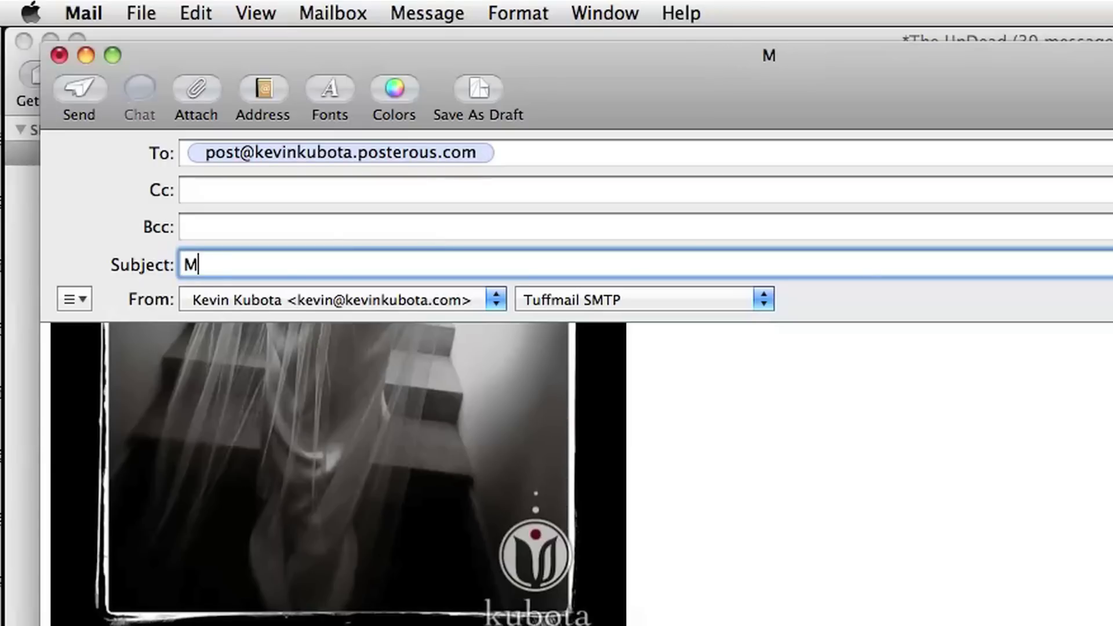
pyautogui.write('y latest sho')
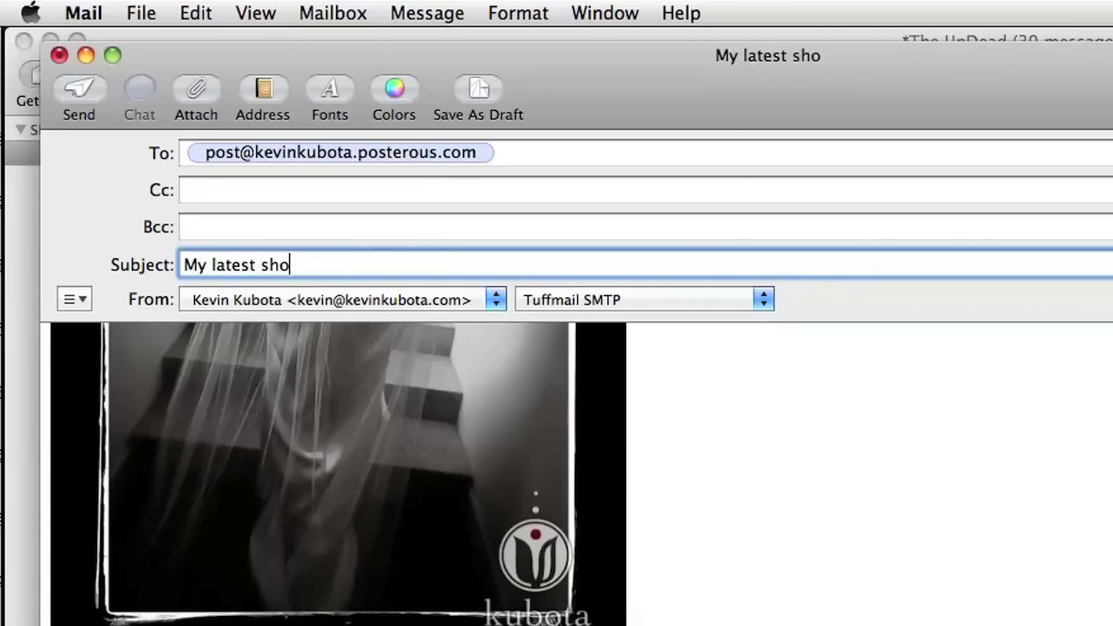
pyautogui.write('ot in Bend')
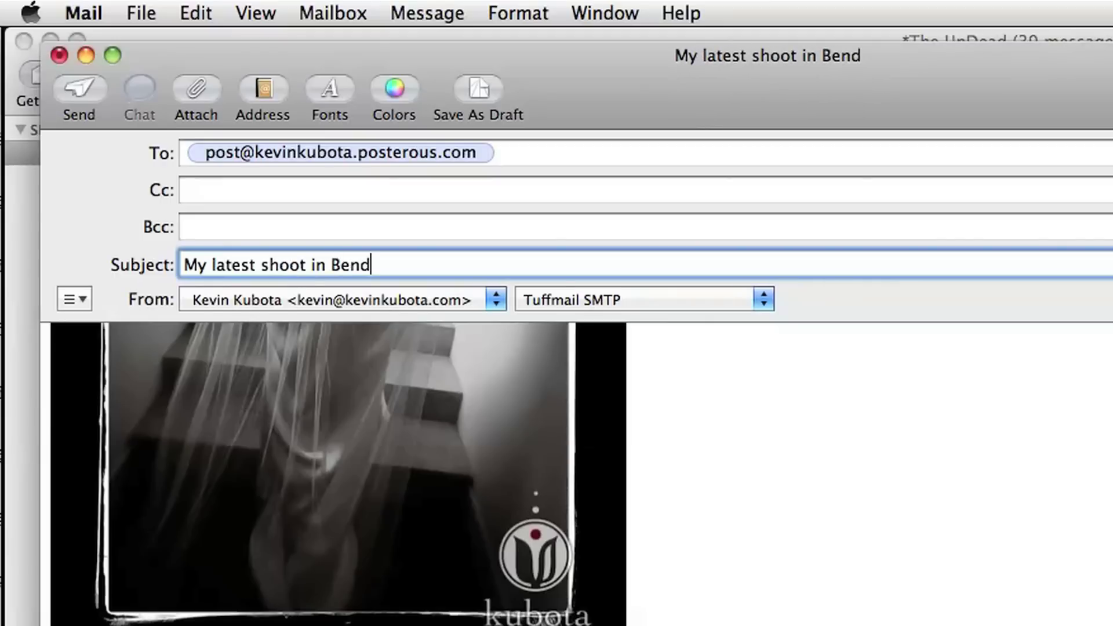
pyautogui.write(', OR!')
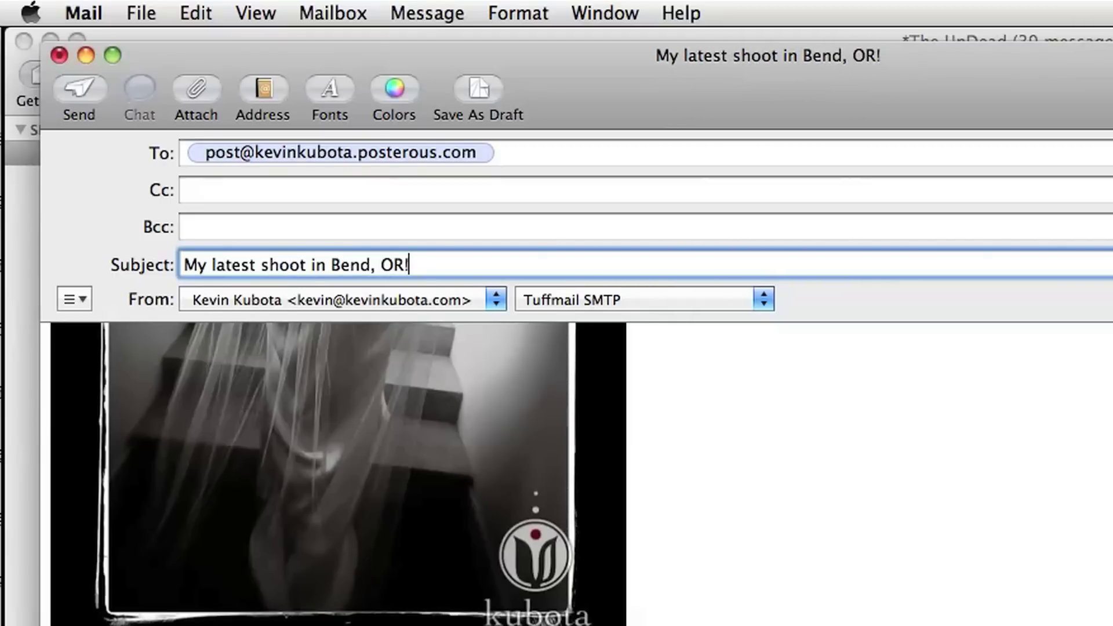
pyautogui.press('Tab')
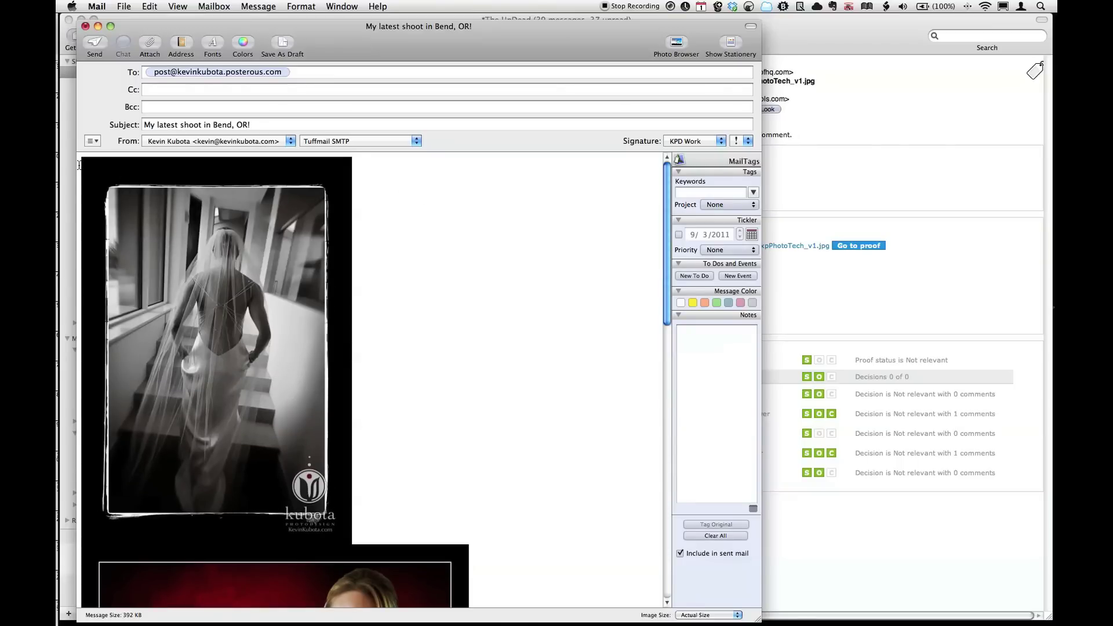
pyautogui.write('My content')
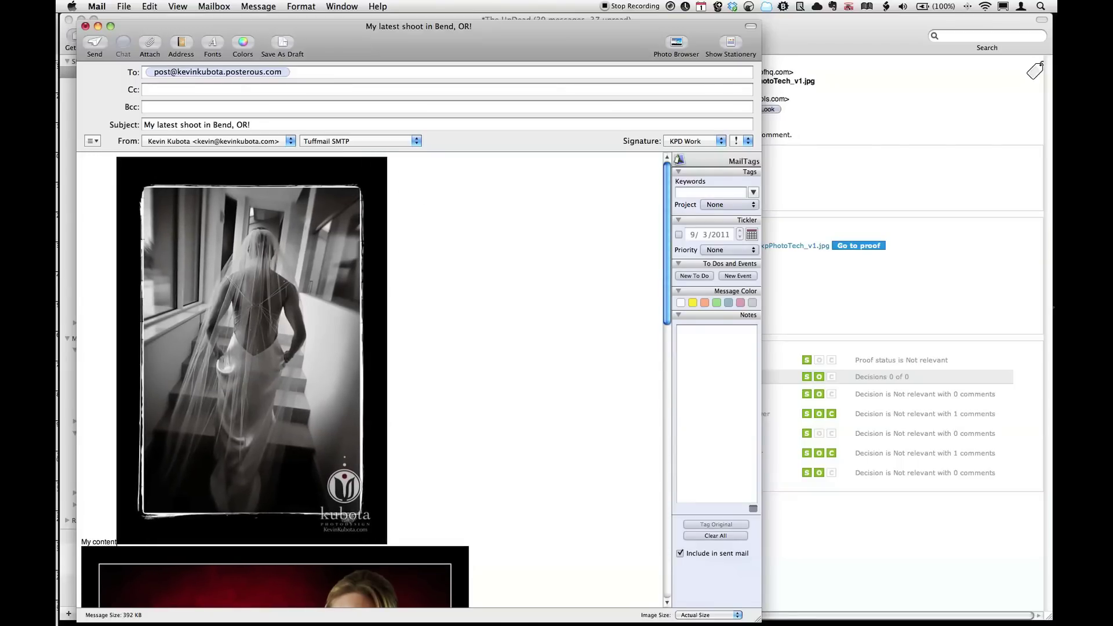
pyautogui.press('Return')
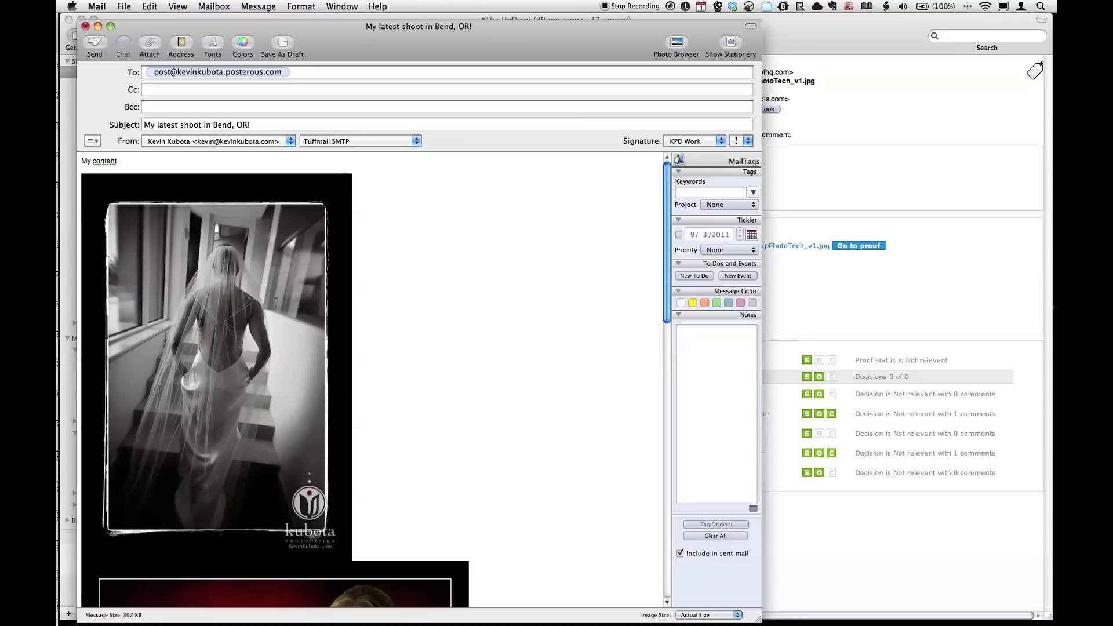